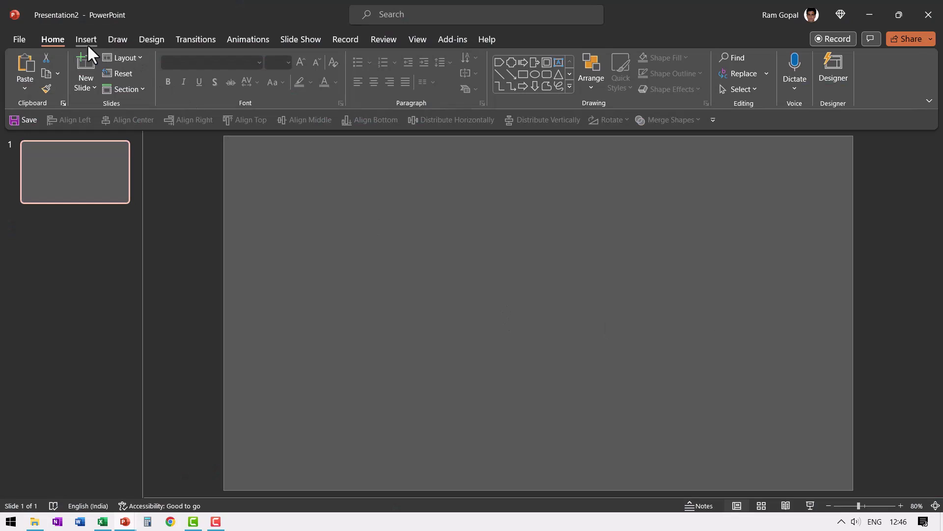
# Insert the stock photo of a mother kissing her baby from the Stock Images library.
pyautogui.click(87, 42)
pyautogui.click(92, 81)
pyautogui.click(117, 139)
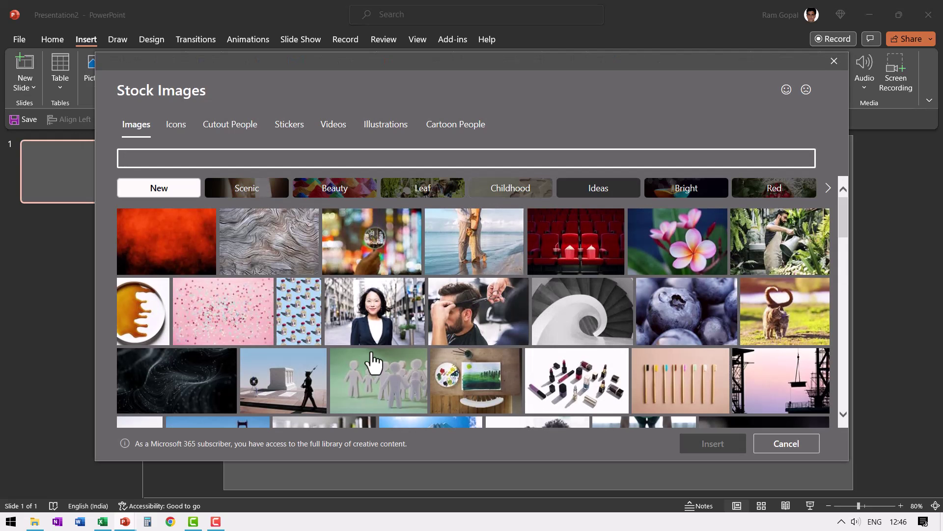
pyautogui.scroll(-2, 474, 348)
pyautogui.scroll(-2, 474, 347)
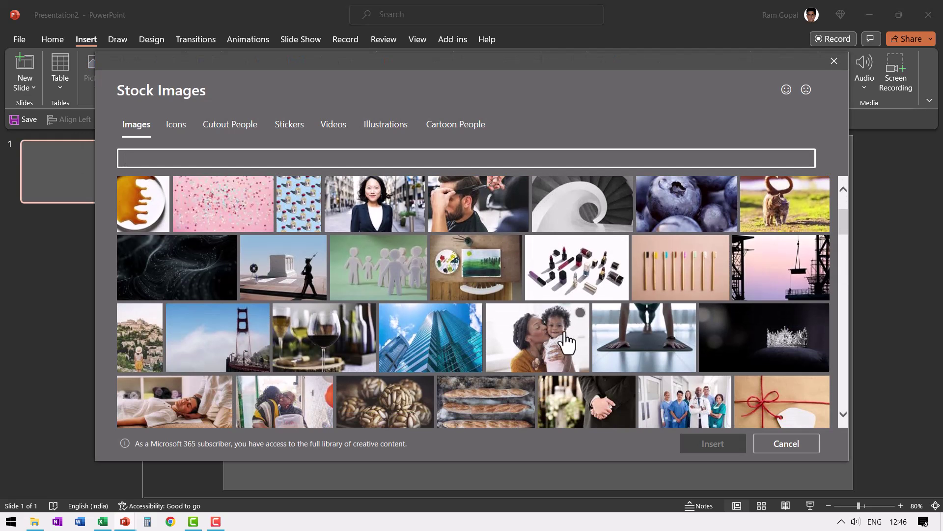
pyautogui.click(565, 336)
pyautogui.click(703, 445)
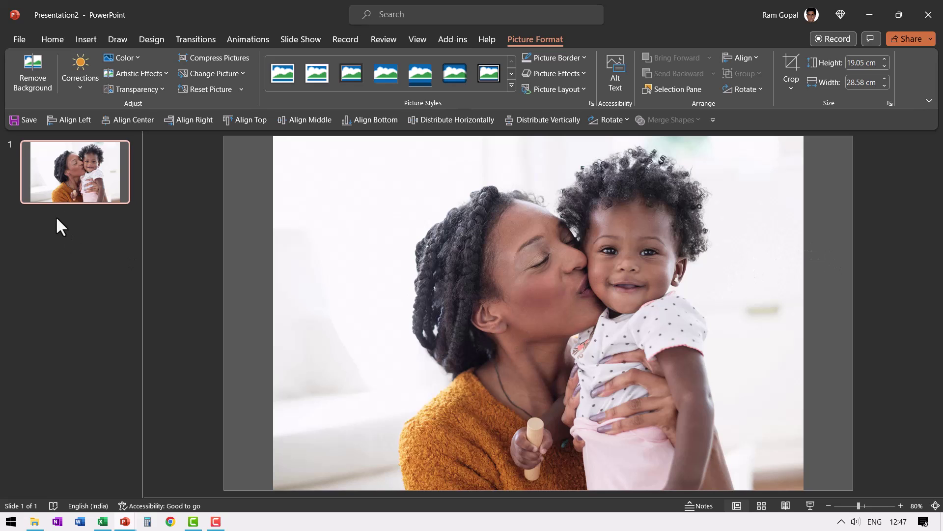
# Duplicate slide 1 and crop the copied slide's photo to a 16:9 aspect ratio.
pyautogui.rightClick(76, 178)
pyautogui.click(125, 301)
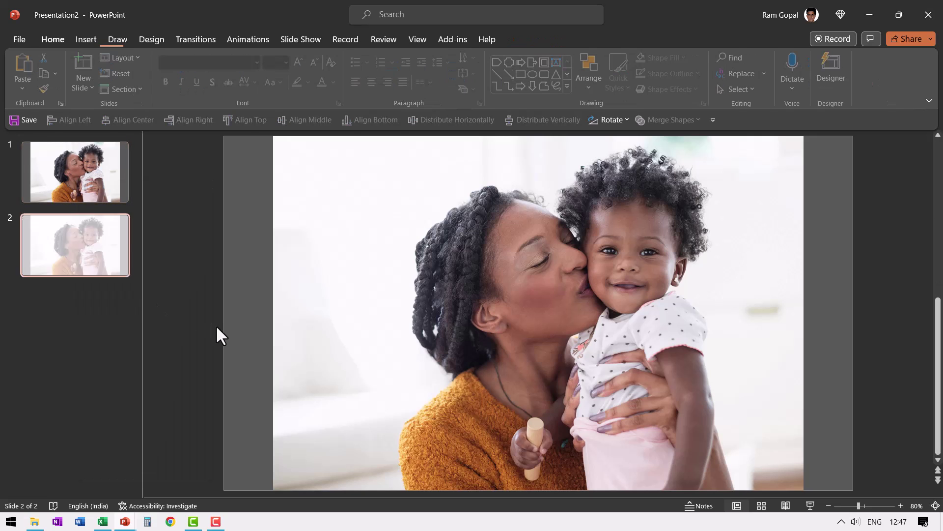
pyautogui.click(521, 249)
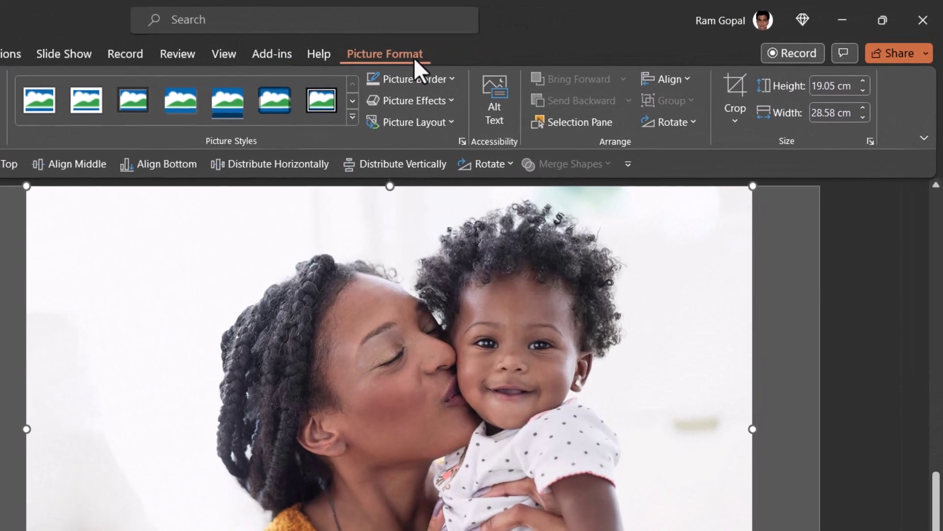
pyautogui.click(727, 120)
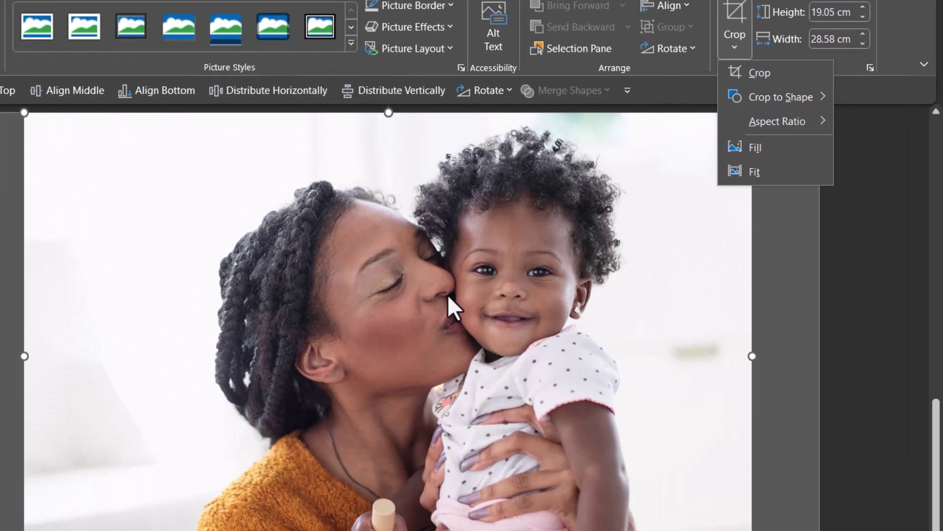
pyautogui.moveTo(777, 121)
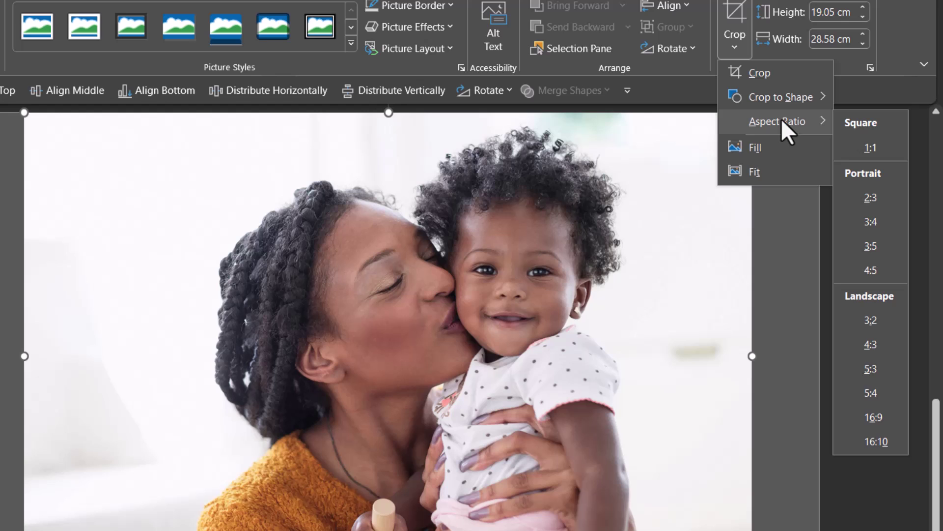
pyautogui.click(877, 417)
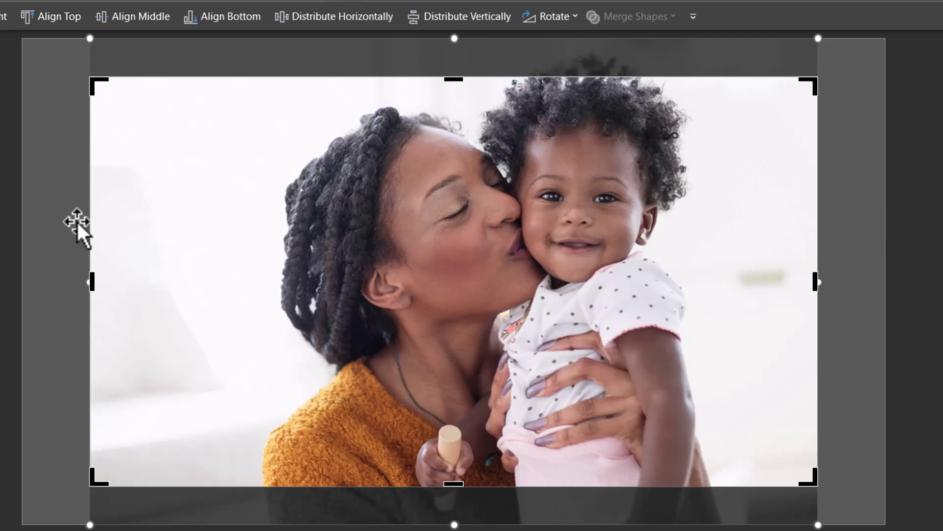
pyautogui.click(892, 235)
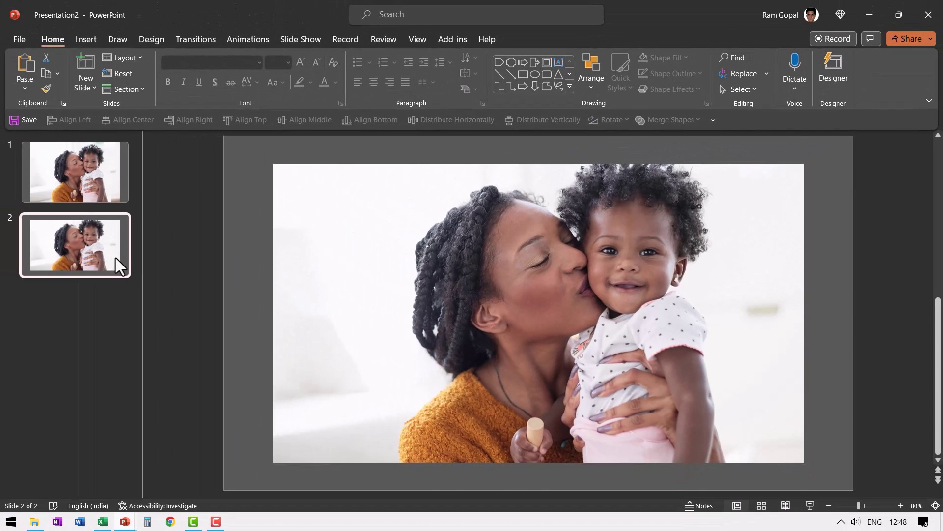
# Delete slide 2 and place a copy of the photo against the slide's left edge.
pyautogui.press('Delete')
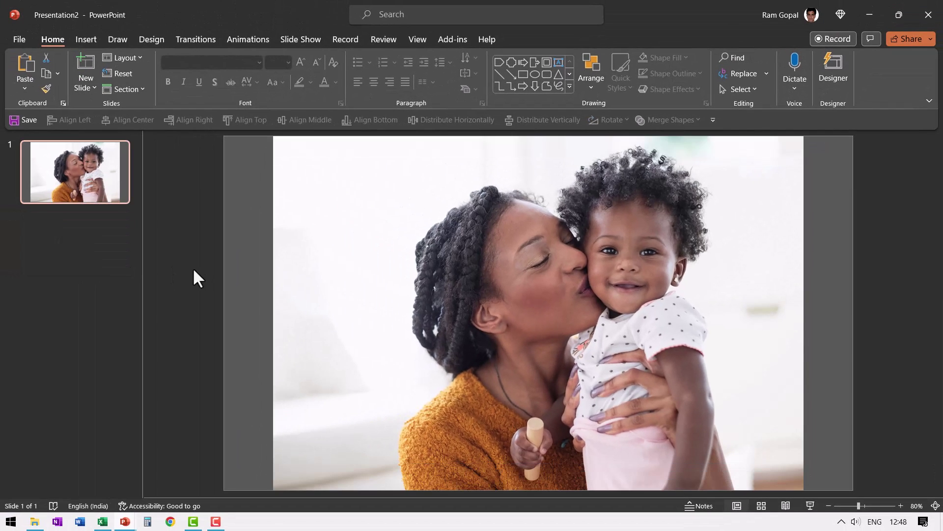
pyautogui.click(480, 234)
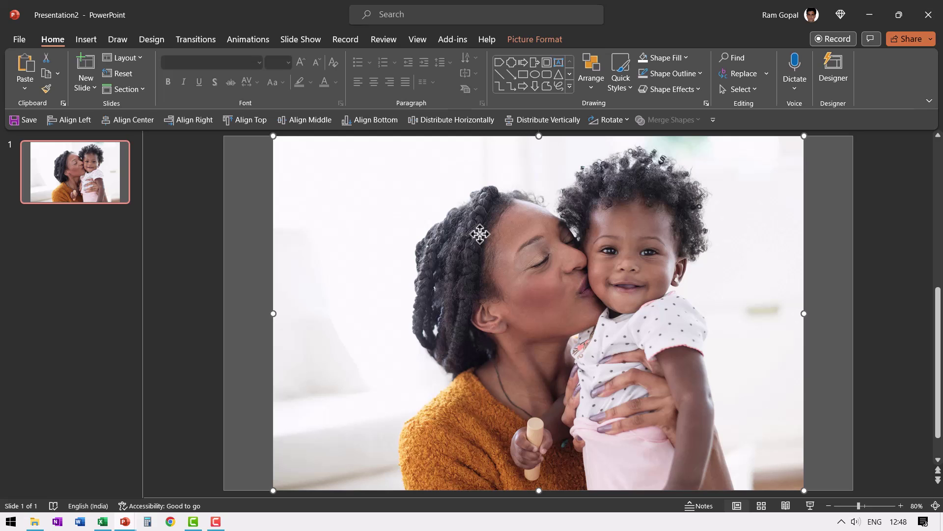
pyautogui.moveTo(479, 234); pyautogui.dragTo(467, 216)
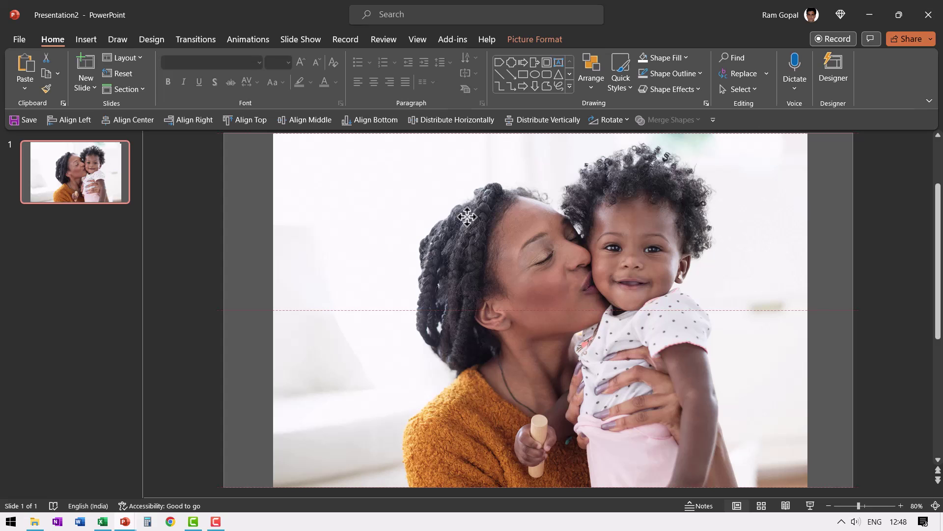
pyautogui.moveTo(467, 216); pyautogui.dragTo(416, 218)
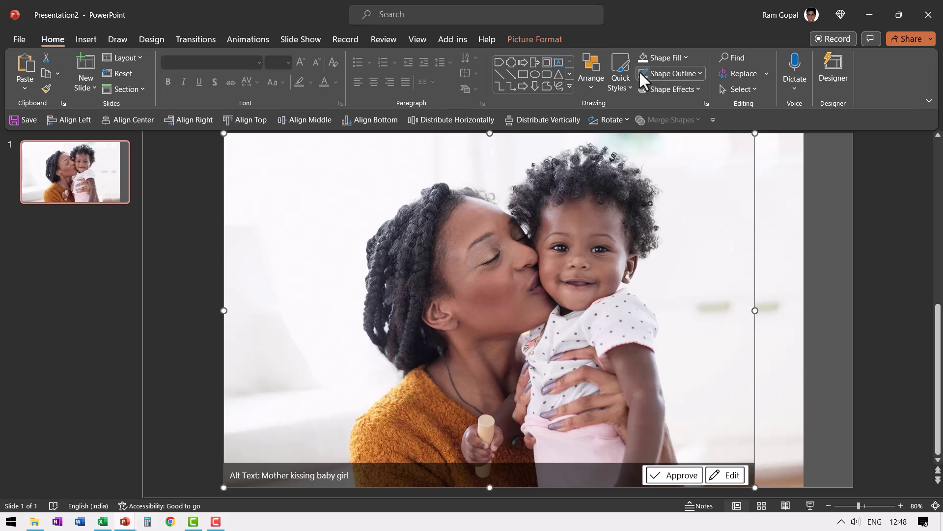
pyautogui.click(538, 39)
# Crop the photo copy to a narrow left strip and flip it horizontally.
pyautogui.click(791, 69)
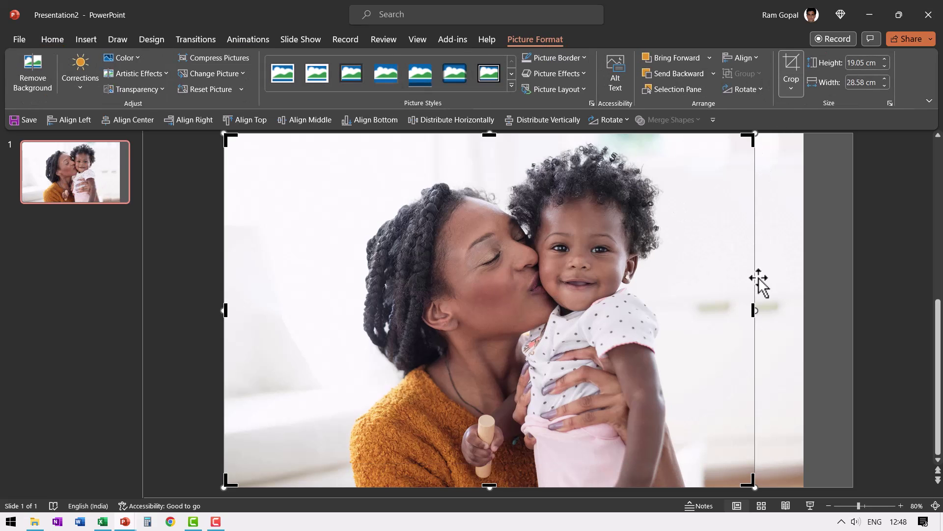
pyautogui.moveTo(753, 310); pyautogui.dragTo(271, 314)
pyautogui.click(184, 284)
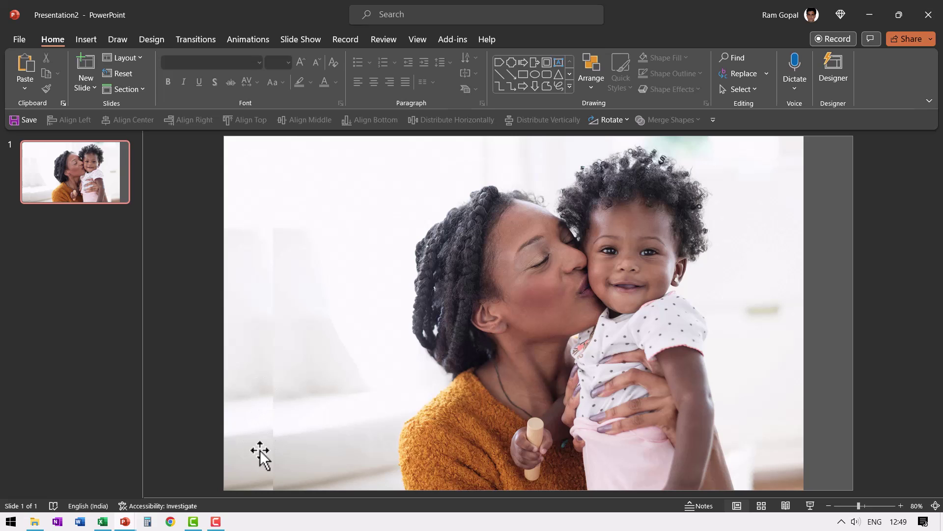
pyautogui.click(260, 318)
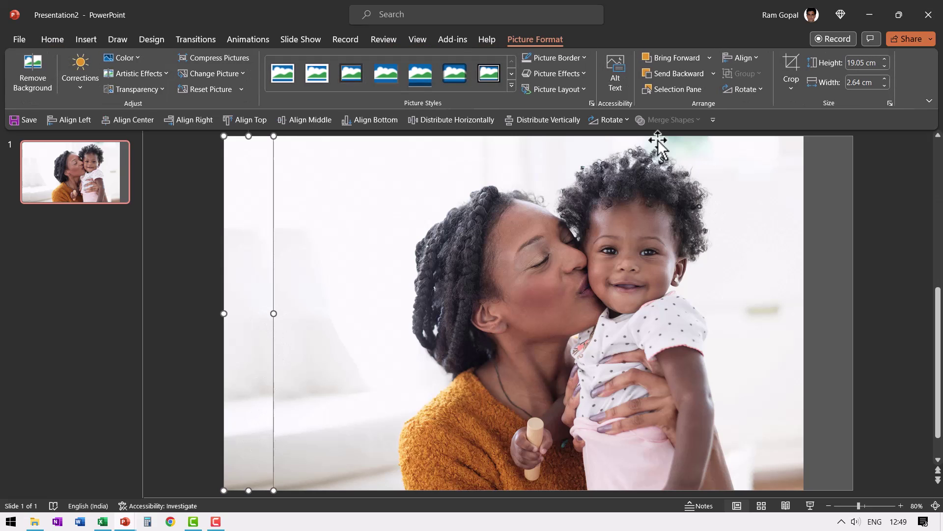
pyautogui.click(620, 120)
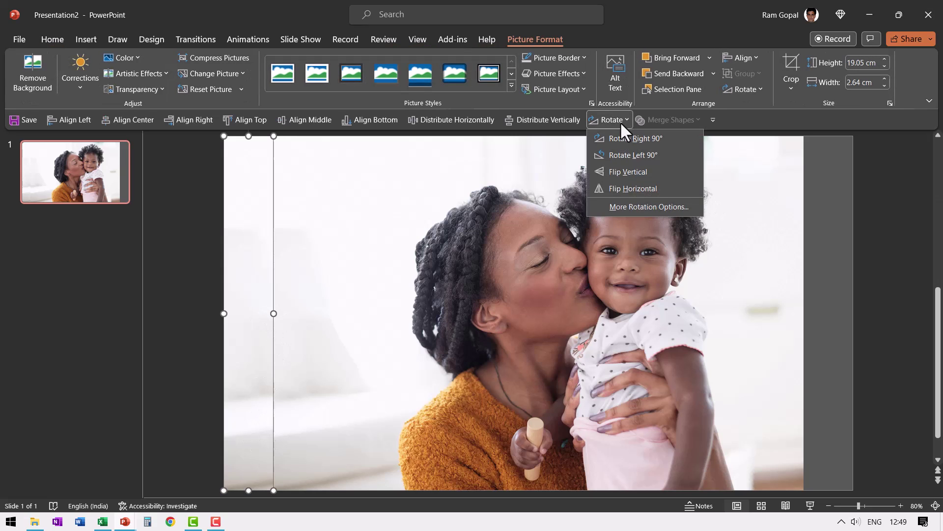
pyautogui.click(629, 186)
pyautogui.click(175, 370)
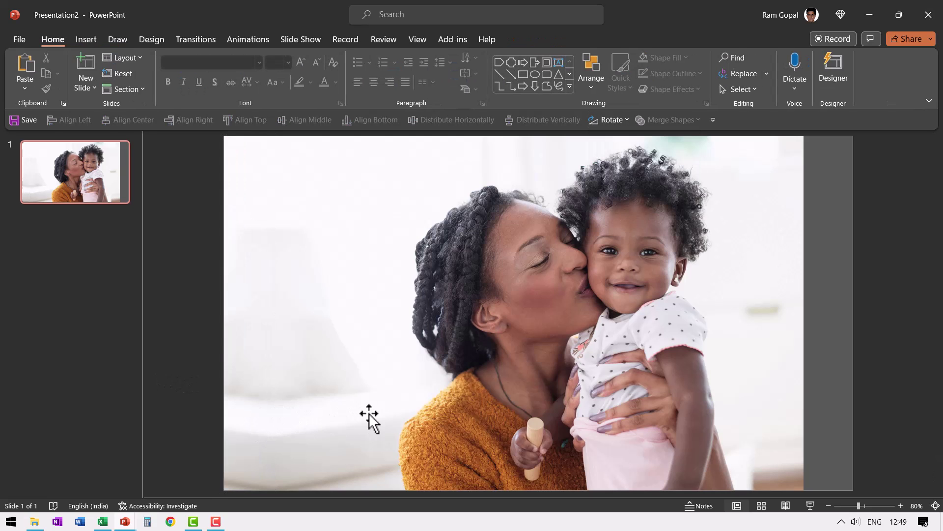
# Copy the photo to the slide's right edge and crop it to a narrow strip.
pyautogui.click(735, 252)
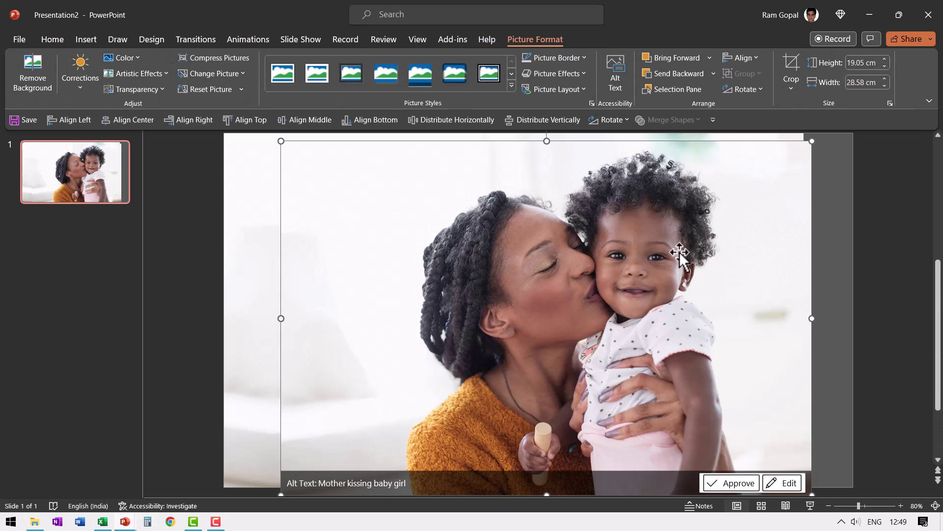
pyautogui.moveTo(678, 253)
pyautogui.mouseDown()
pyautogui.moveTo(666, 246)
pyautogui.moveTo(722, 246)
pyautogui.mouseUp()
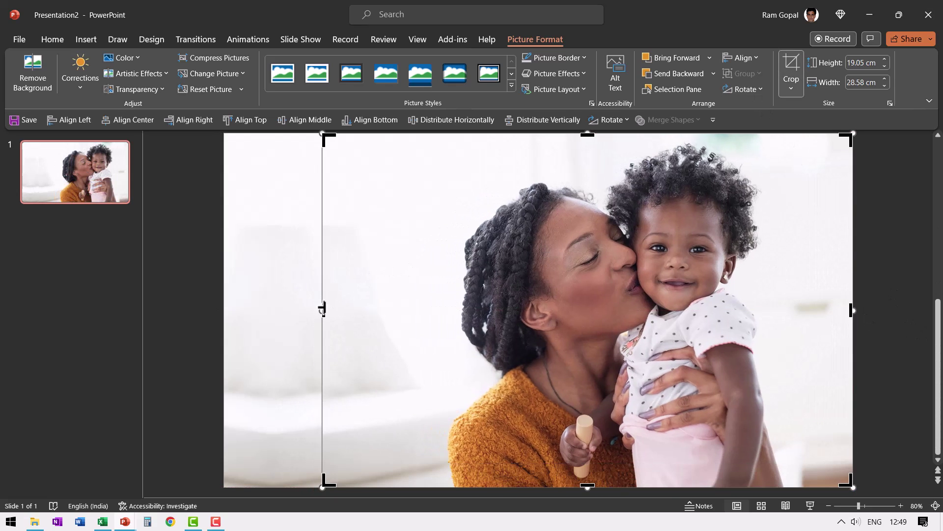
pyautogui.moveTo(331, 306); pyautogui.dragTo(806, 309)
pyautogui.click(865, 325)
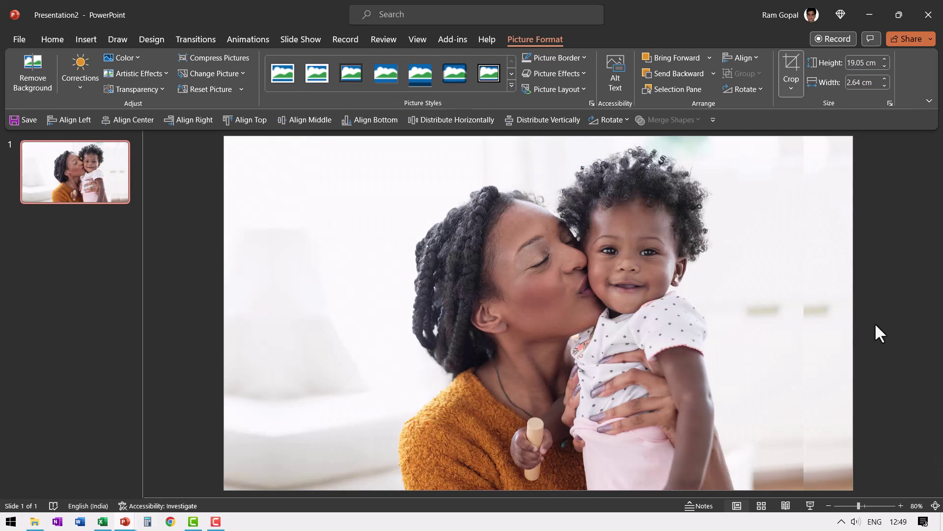
# Flip the right-edge strip horizontally.
pyautogui.click(831, 360)
pyautogui.click(609, 126)
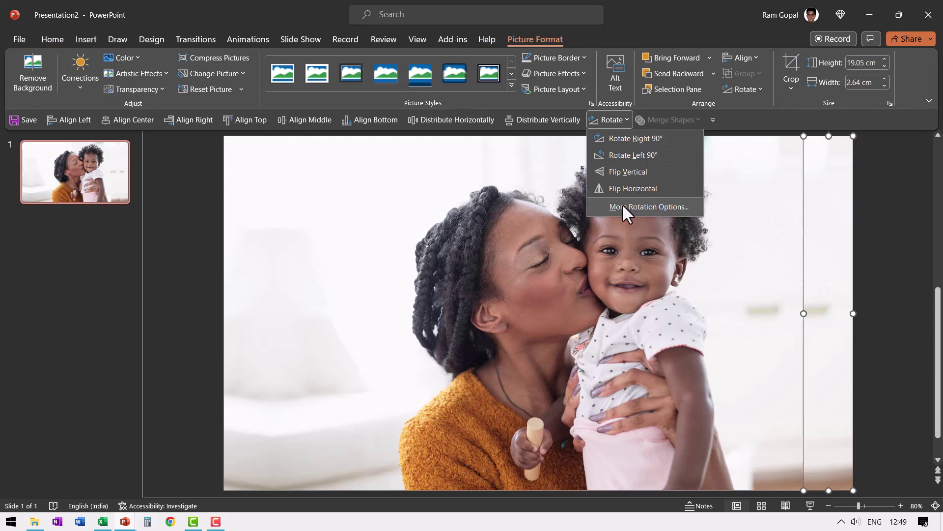
pyautogui.click(636, 185)
pyautogui.click(881, 288)
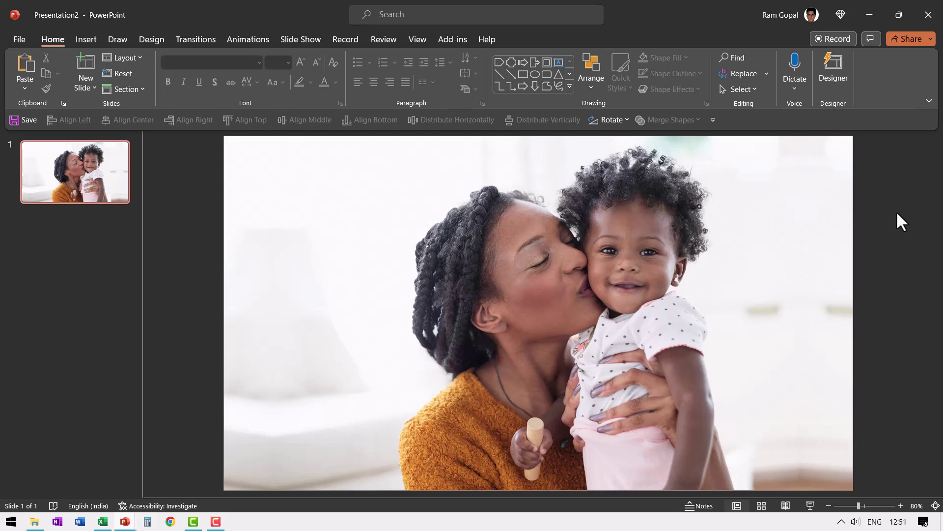
# Cut all photo pieces with Ctrl+A, Ctrl+X and paste them back as one picture.
pyautogui.hotkey('ctrl', 'a')
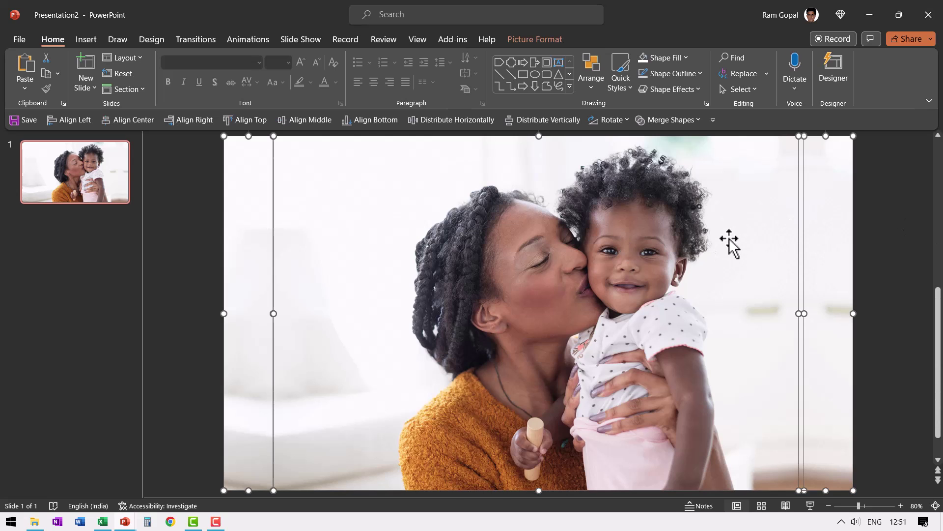
pyautogui.hotkey('ctrl', 'x')
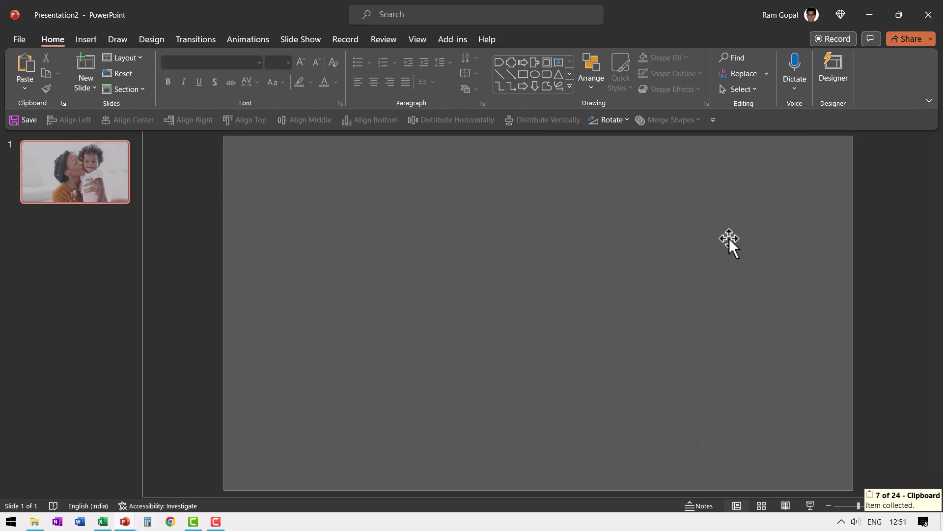
pyautogui.rightClick(616, 243)
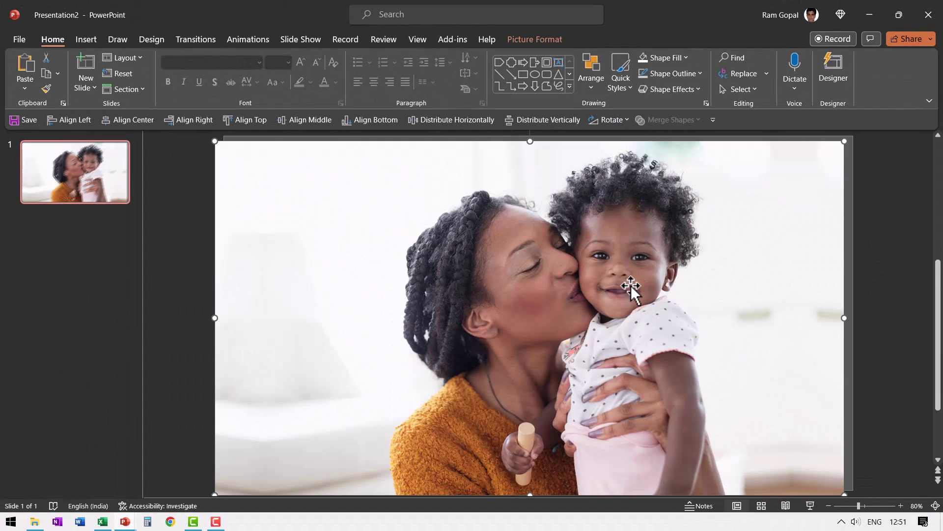
pyautogui.click(881, 262)
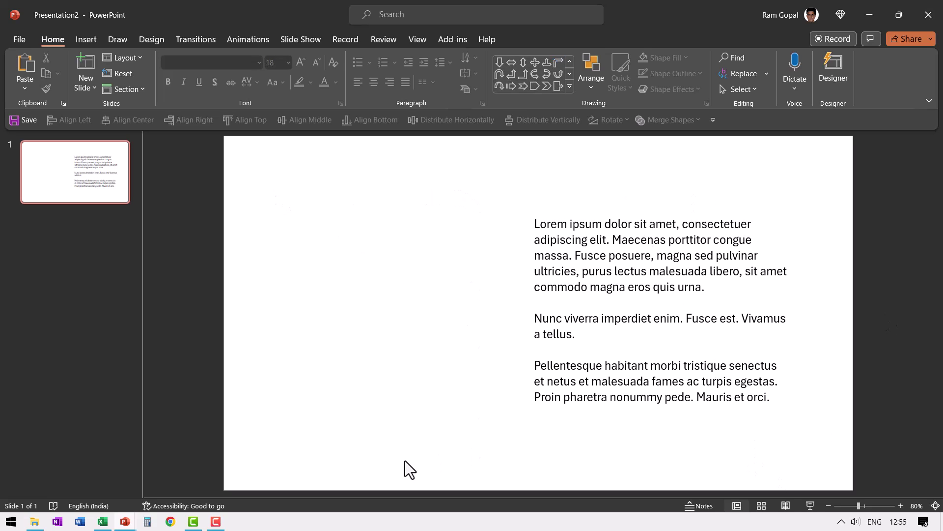
# Draw a large Callout: Right Arrow shape on the left side of the slide.
pyautogui.click(569, 86)
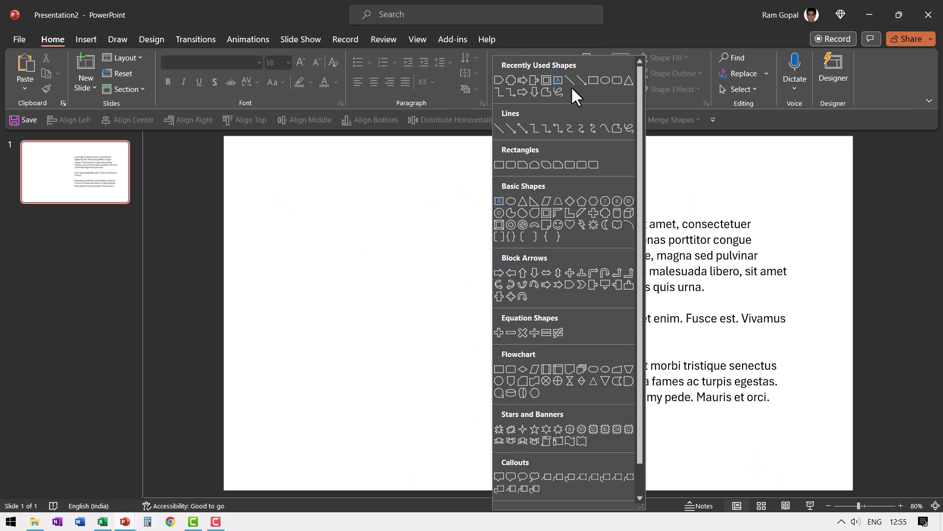
pyautogui.click(594, 288)
pyautogui.moveTo(261, 179)
pyautogui.mouseDown()
pyautogui.moveTo(436, 311)
pyautogui.moveTo(512, 454)
pyautogui.mouseUp()
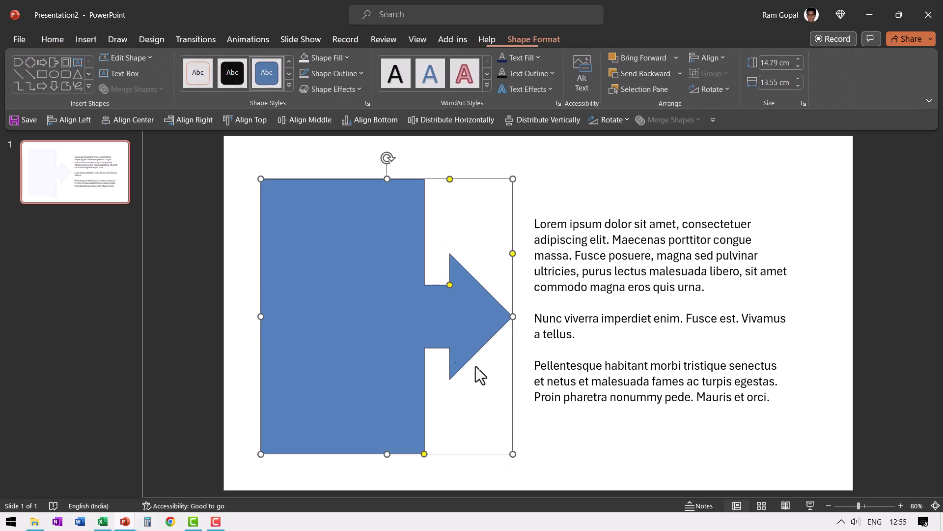
# Fill the arrow callout with the standing-penguin stock photo, correcting the search to 'penguin'.
pyautogui.rightClick(398, 276)
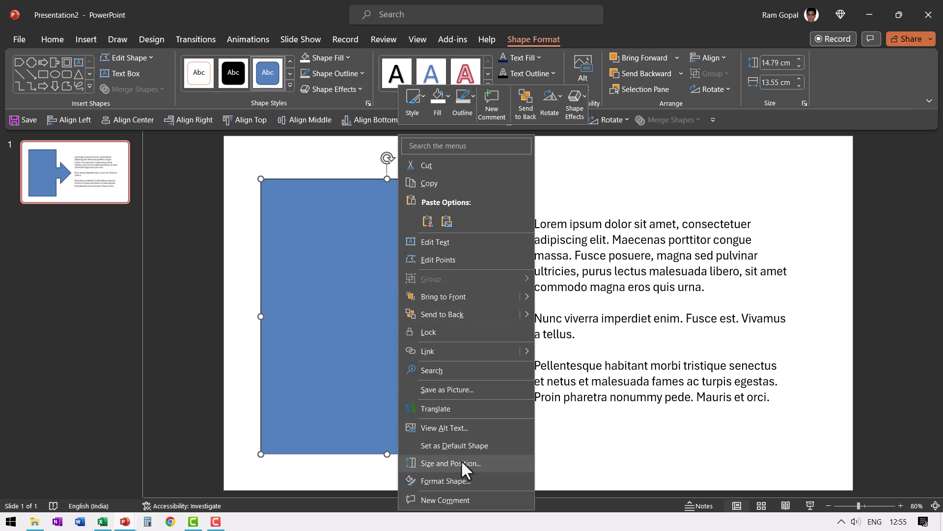
pyautogui.click(465, 481)
pyautogui.write('penguib')
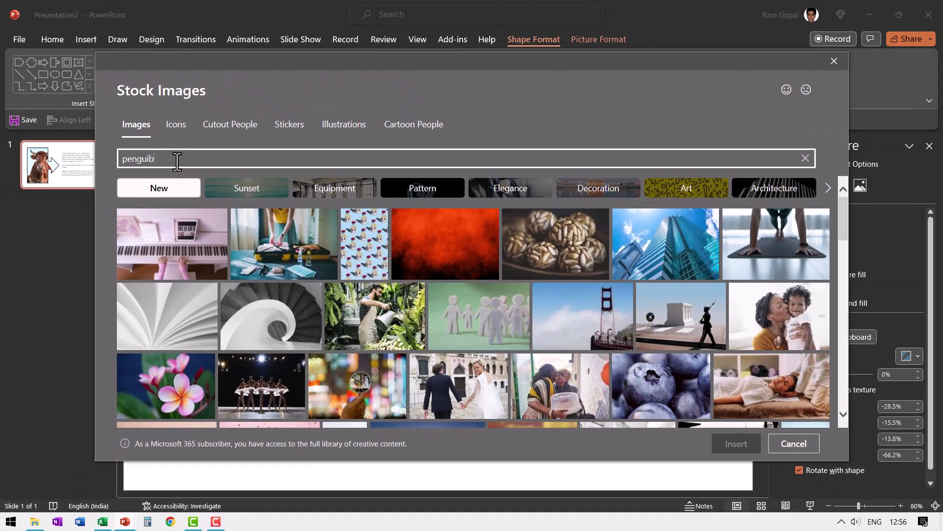
pyautogui.press('BackSpace')
pyautogui.write('n')
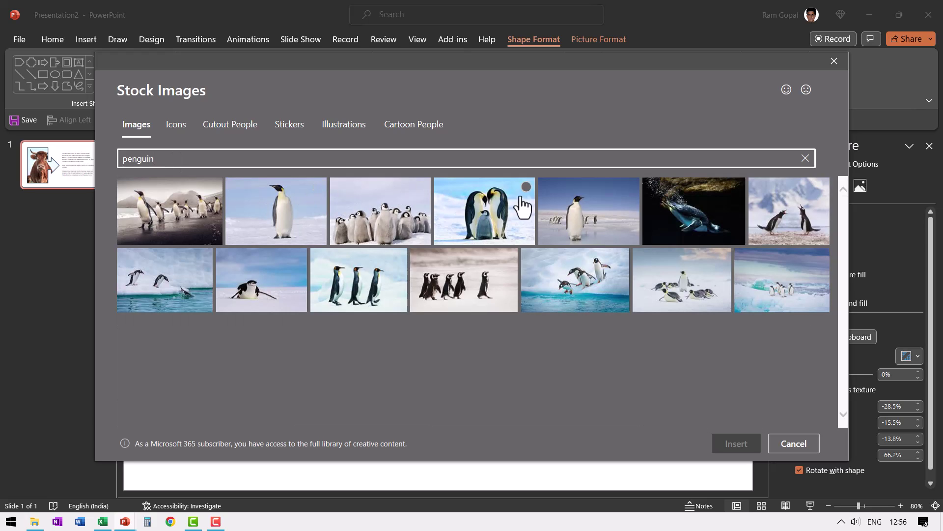
pyautogui.click(597, 235)
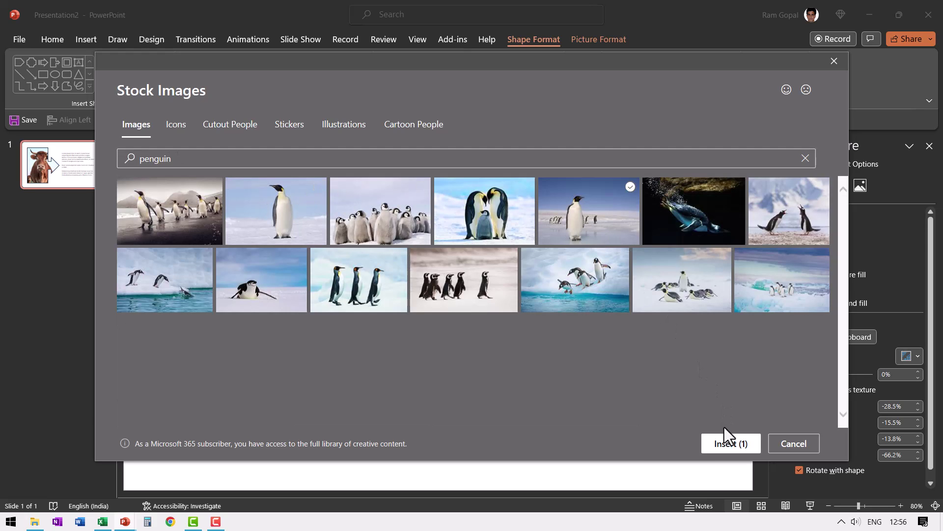
pyautogui.click(725, 442)
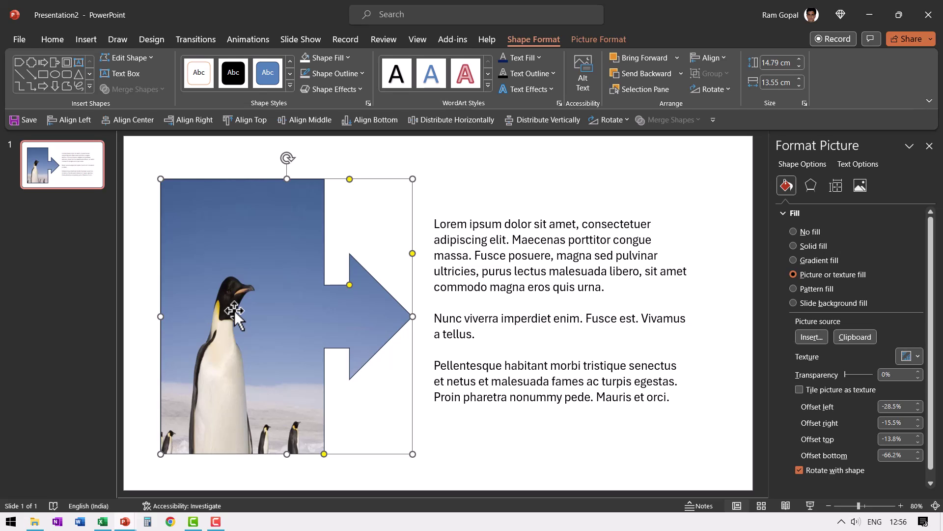
# Crop and reframe the penguin photo inside the arrow so the whole penguin shows.
pyautogui.click(599, 39)
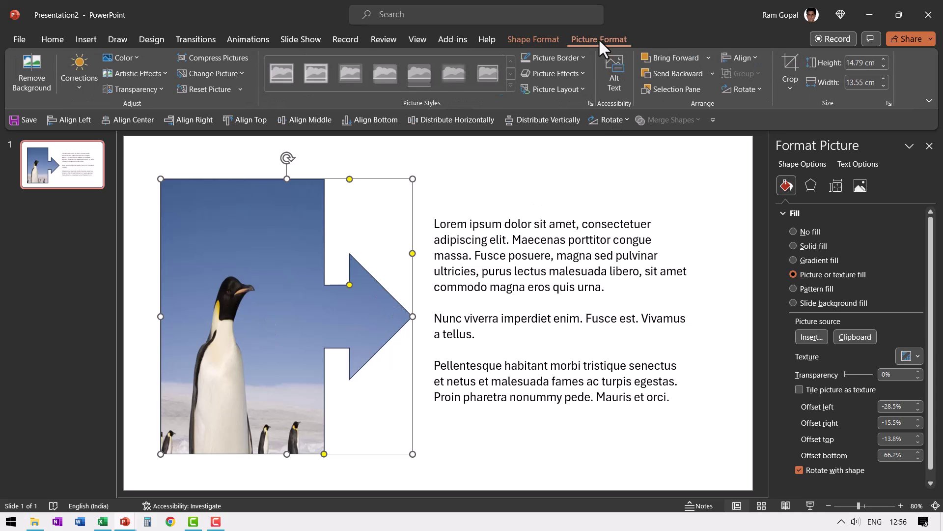
pyautogui.click(791, 56)
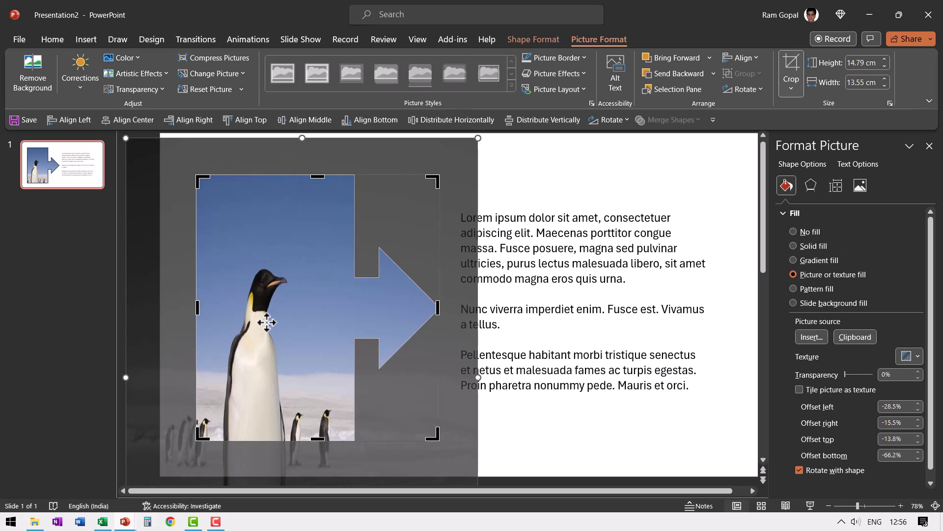
pyautogui.moveTo(262, 310); pyautogui.dragTo(270, 230)
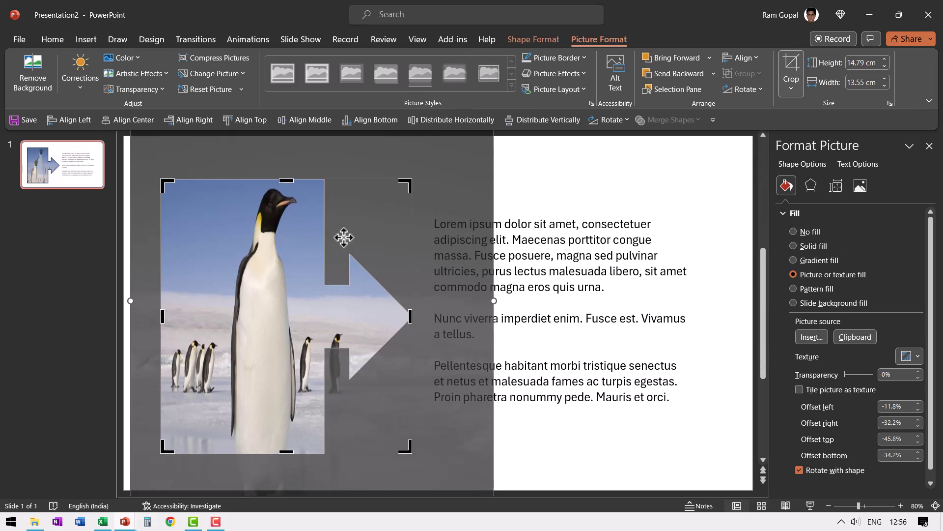
pyautogui.scroll(2, 492, 243)
pyautogui.scroll(1, 517, 244)
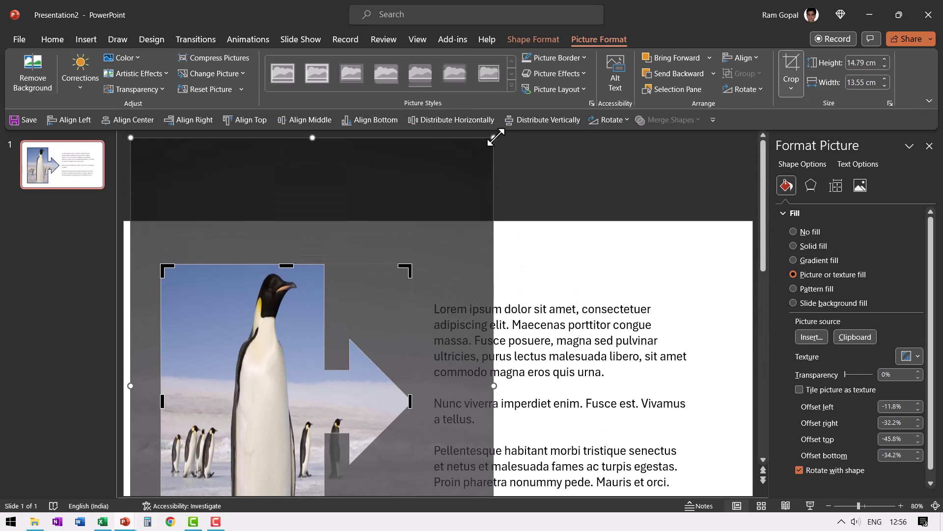
pyautogui.scroll(-3, 492, 142)
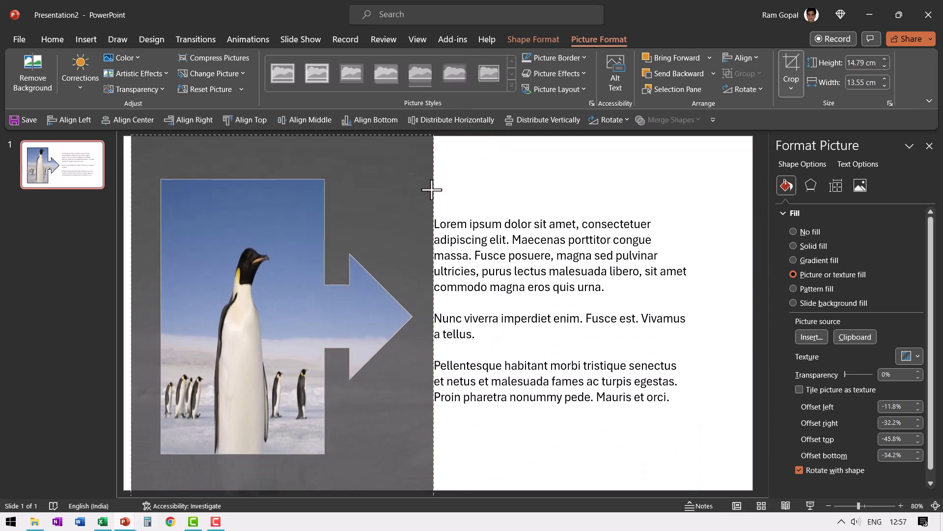
pyautogui.moveTo(462, 169); pyautogui.dragTo(415, 200)
pyautogui.moveTo(252, 324); pyautogui.dragTo(256, 257)
pyautogui.moveTo(431, 285); pyautogui.dragTo(564, 287)
pyautogui.moveTo(462, 253); pyautogui.dragTo(406, 253)
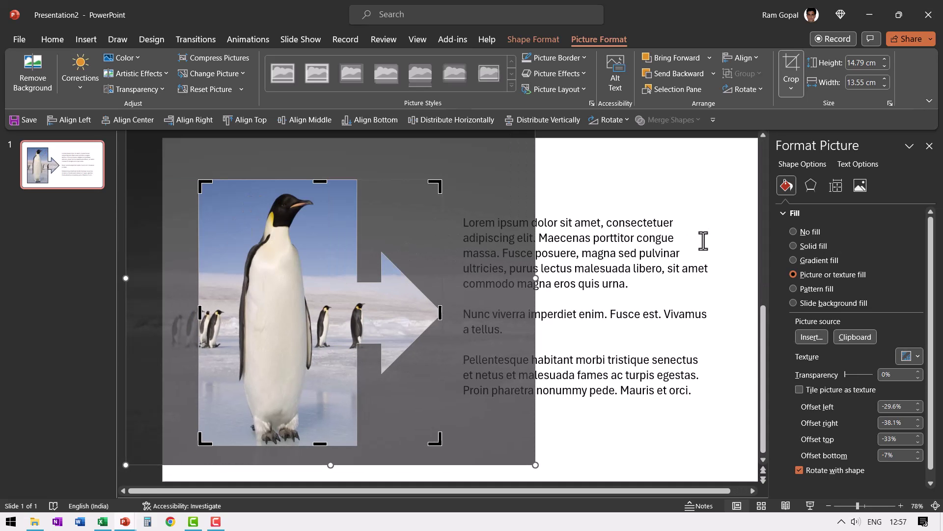
pyautogui.click(722, 236)
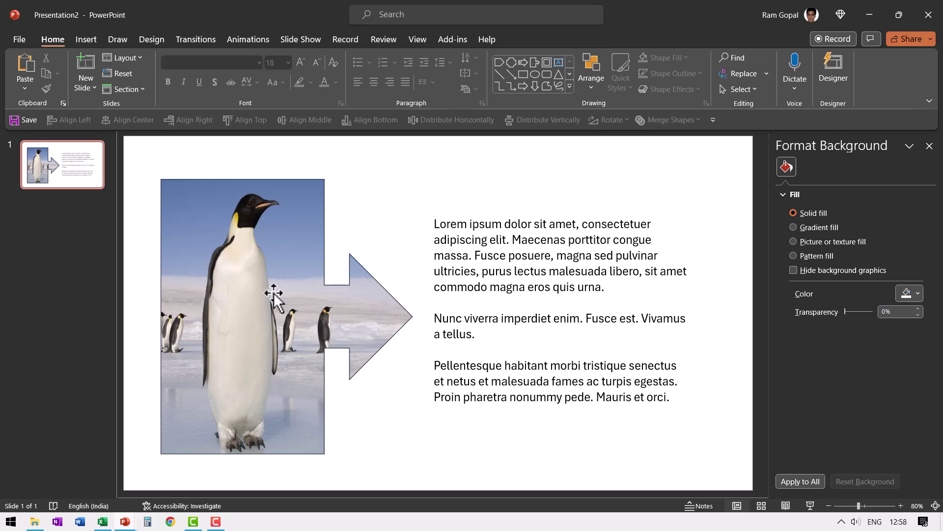
# Replace the arrow's picture fill with the brown cow stock photo.
pyautogui.click(250, 278)
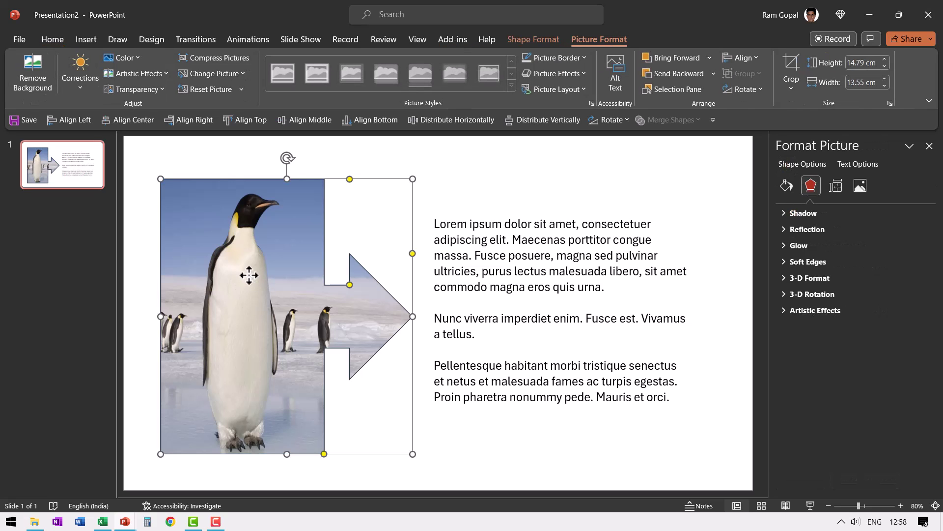
pyautogui.click(791, 188)
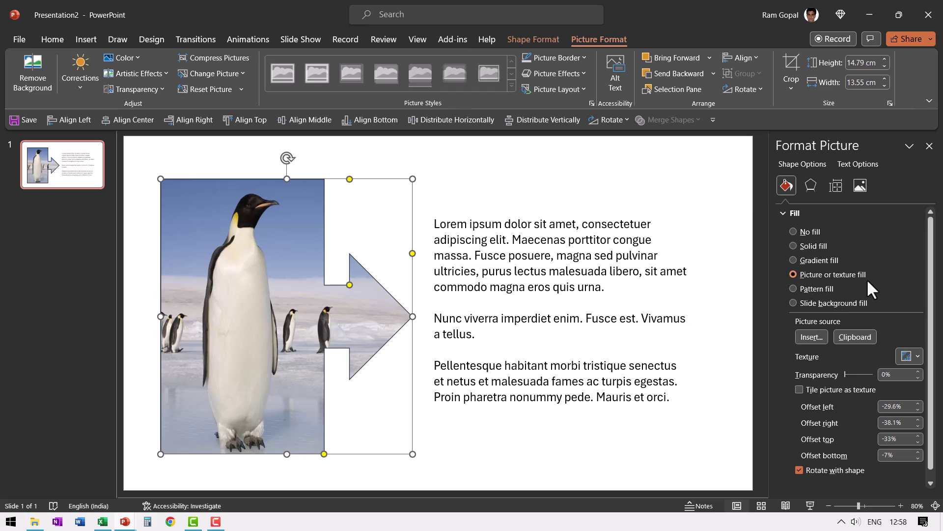
pyautogui.click(810, 339)
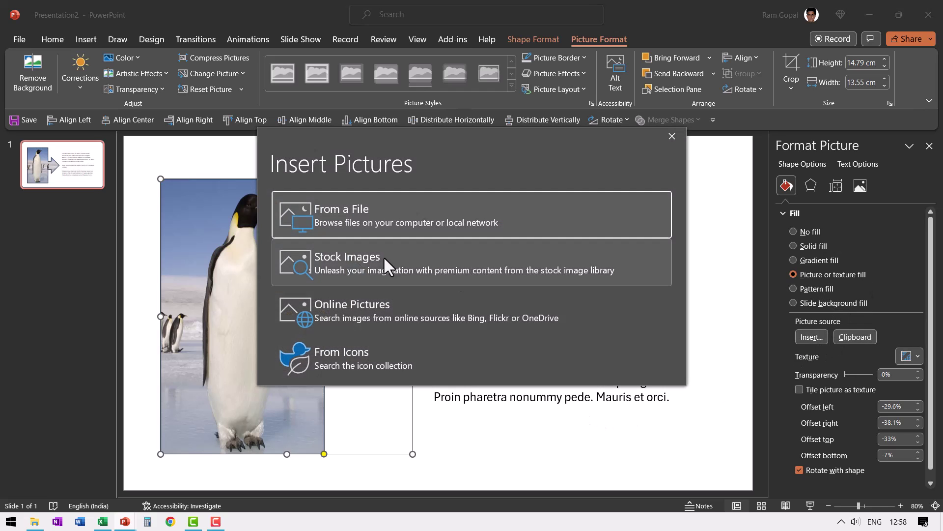
pyautogui.click(384, 265)
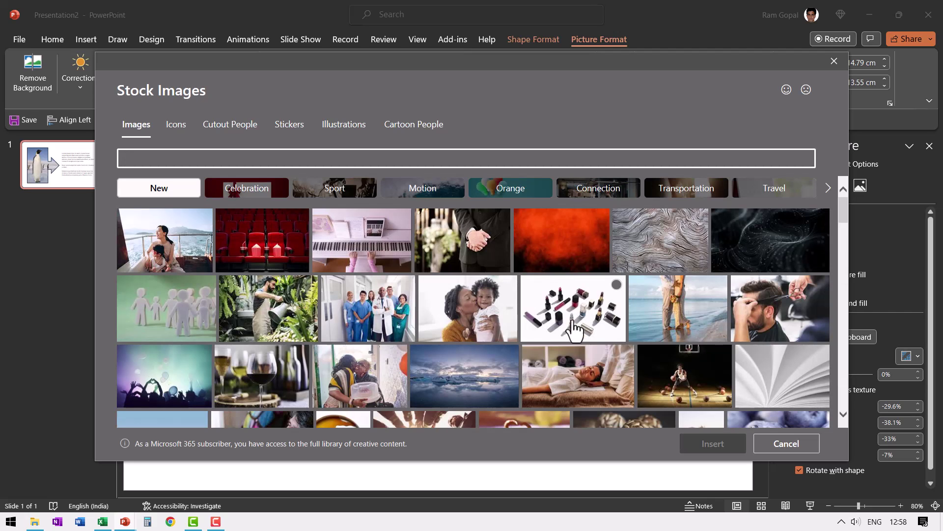
pyautogui.scroll(-2, 590, 334)
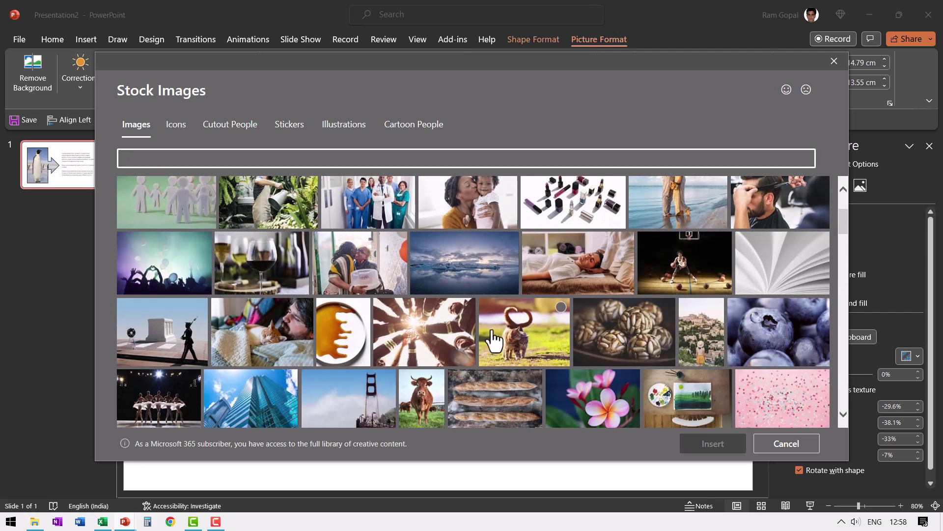
pyautogui.scroll(-2, 491, 339)
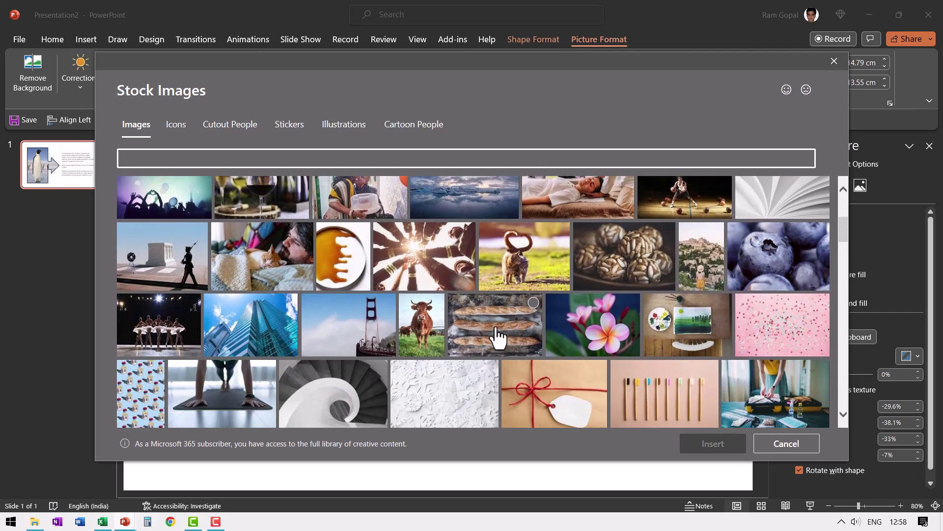
pyautogui.click(435, 333)
pyautogui.click(712, 446)
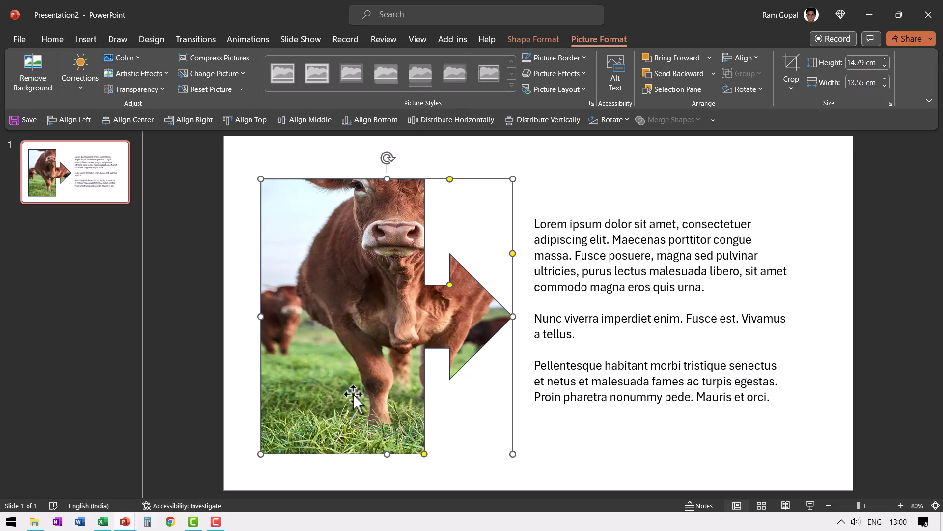
# Set the cow picture's left, right, top and bottom fill offsets to 0 in Format Picture.
pyautogui.rightClick(401, 307)
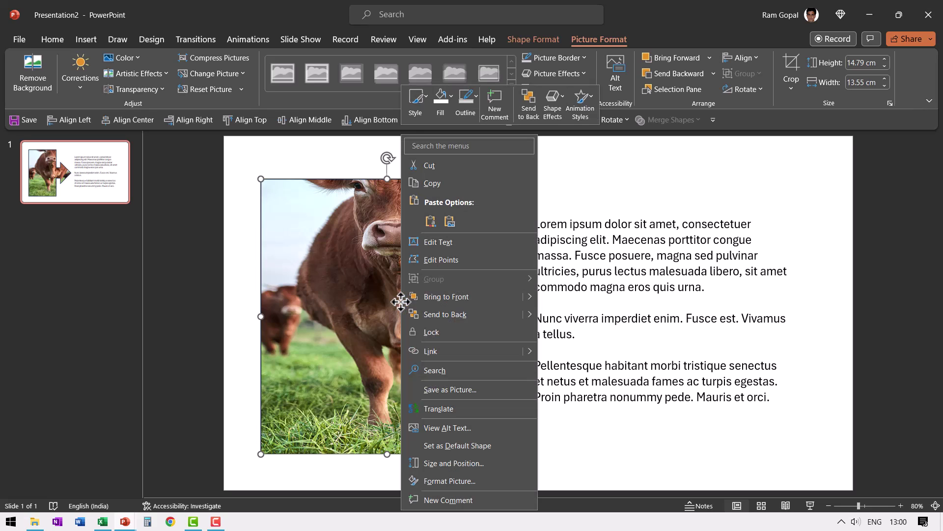
pyautogui.click(449, 485)
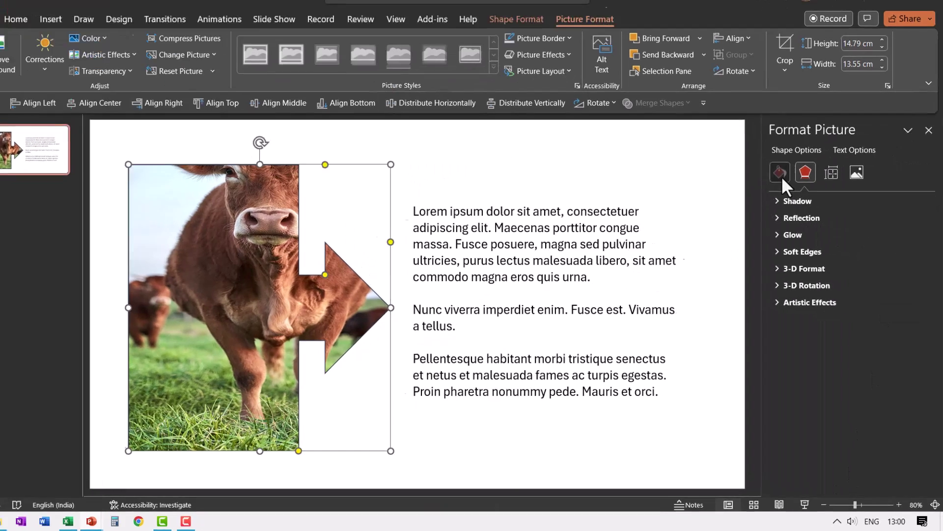
pyautogui.click(786, 187)
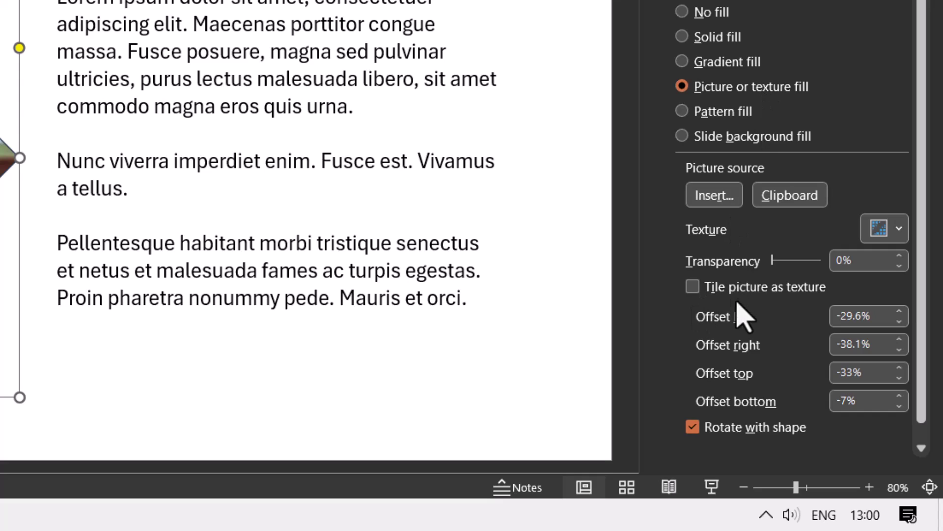
pyautogui.scroll(-1, 737, 303)
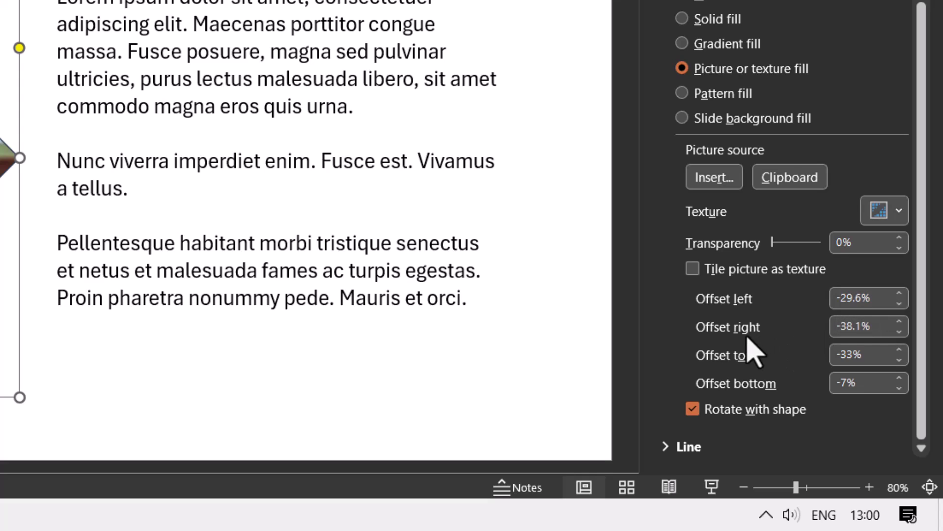
pyautogui.click(879, 297)
pyautogui.write('0')
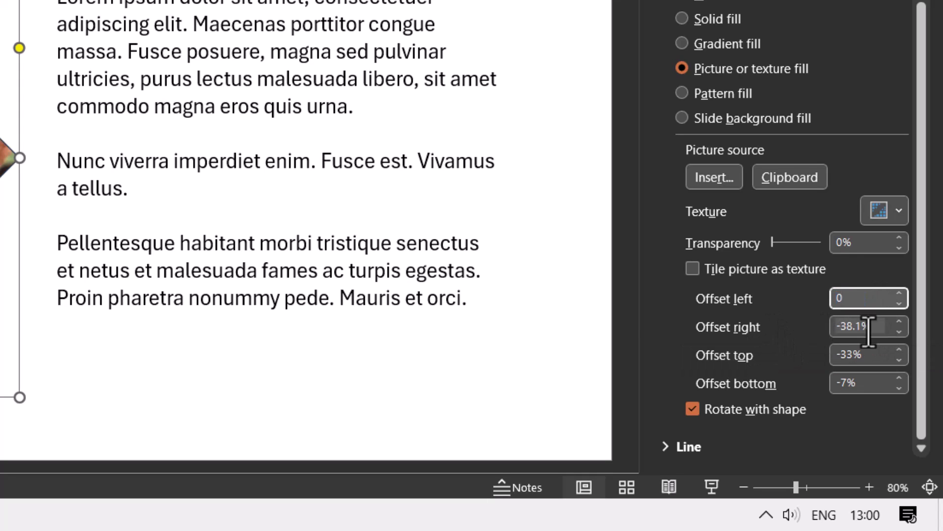
pyautogui.click(882, 326)
pyautogui.write('0')
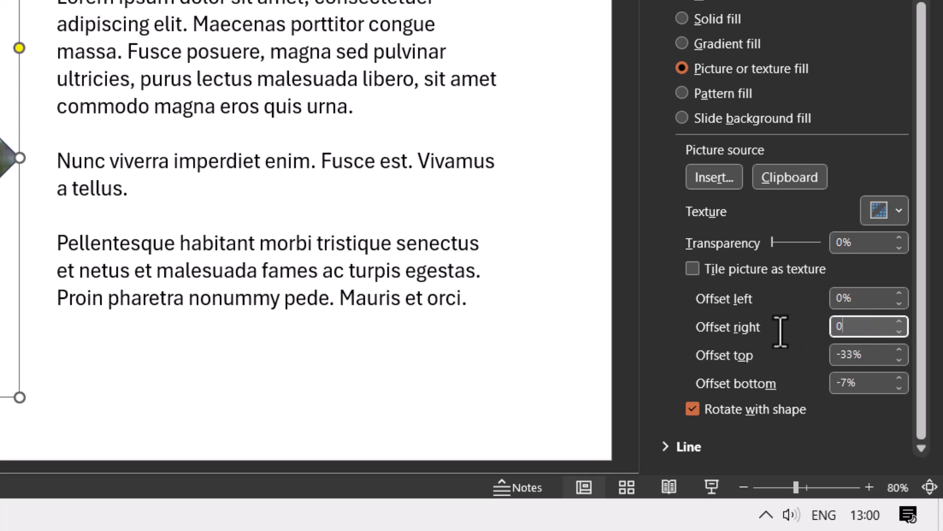
pyautogui.click(877, 355)
pyautogui.write('0')
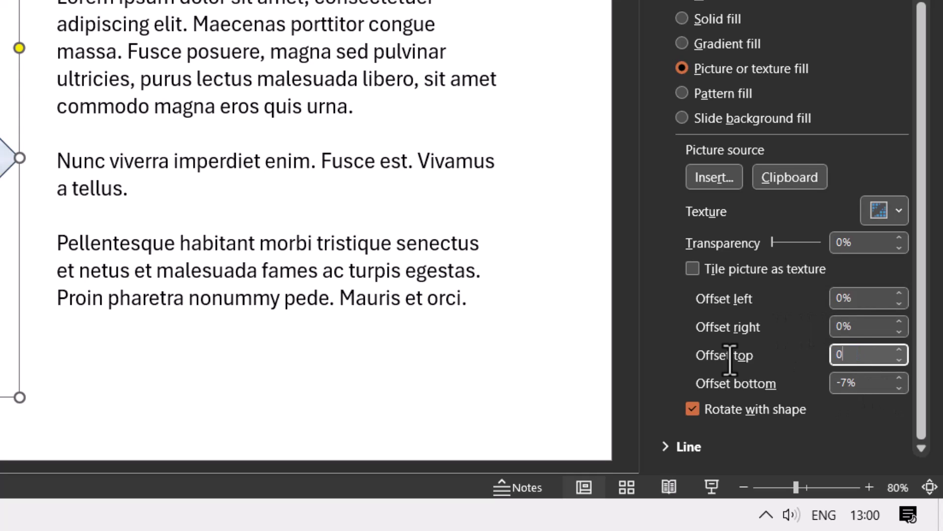
pyautogui.click(863, 383)
pyautogui.write('0')
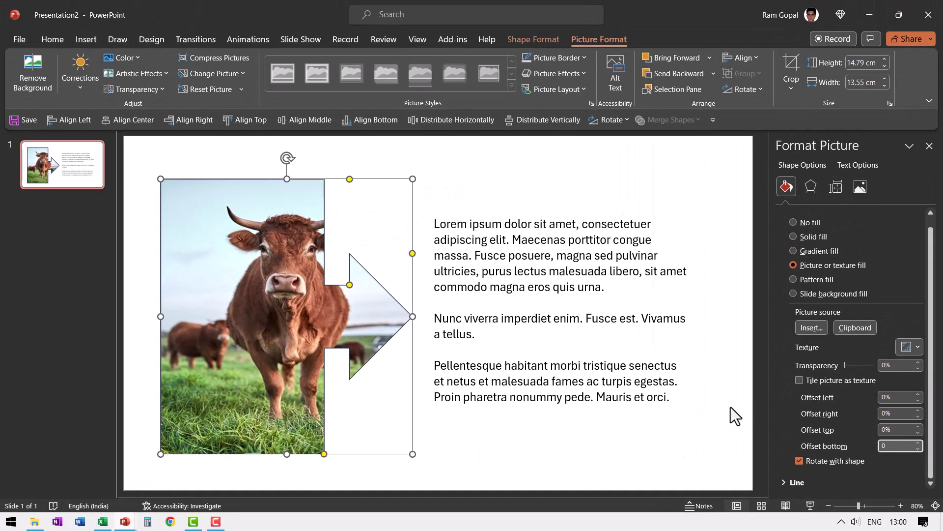
pyautogui.click(730, 407)
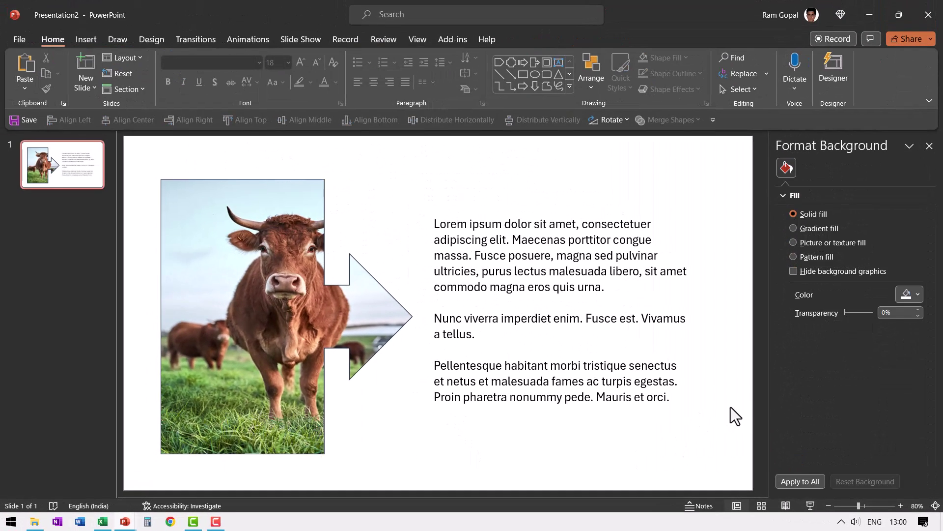
pyautogui.click(309, 312)
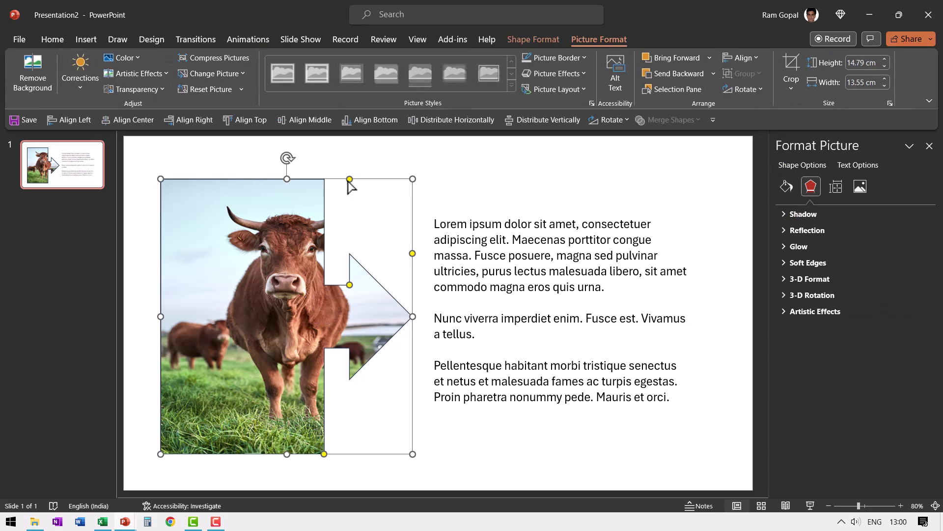
pyautogui.moveTo(349, 285); pyautogui.dragTo(356, 277)
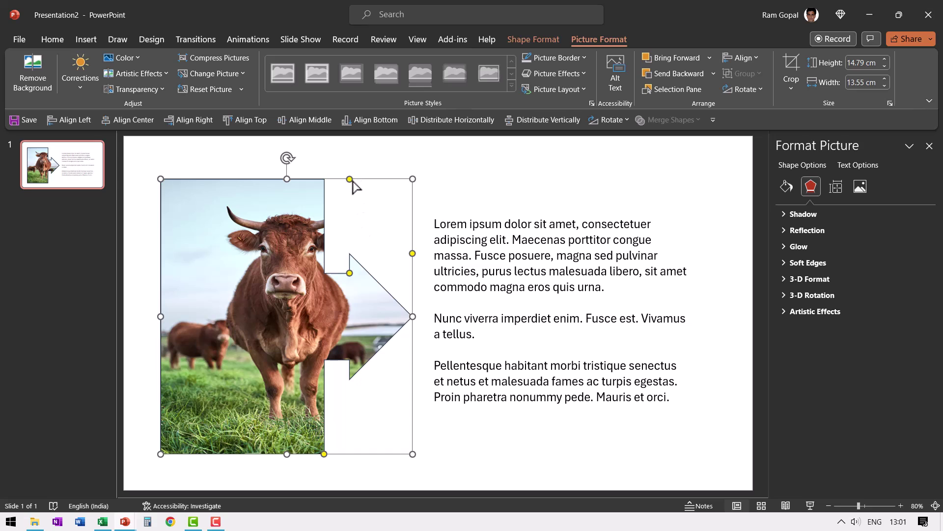
pyautogui.moveTo(351, 176); pyautogui.dragTo(370, 184)
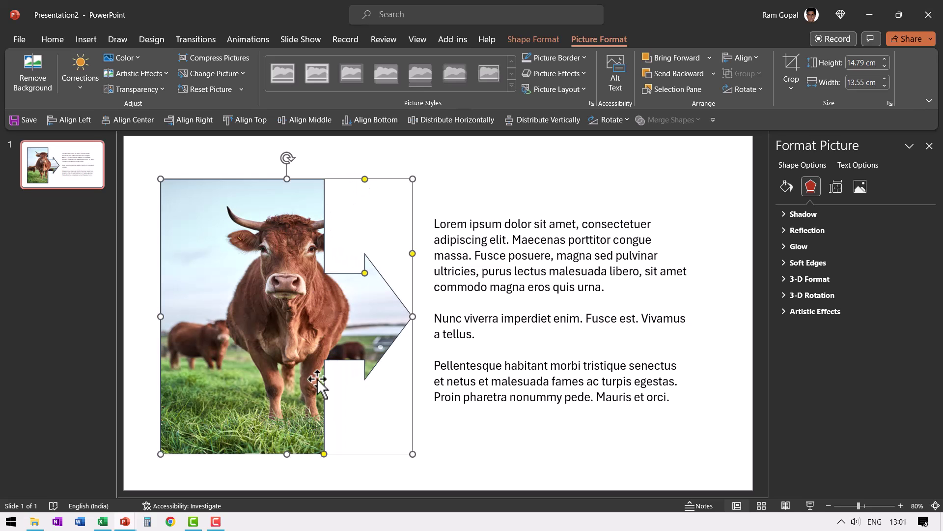
pyautogui.moveTo(324, 454); pyautogui.dragTo(354, 459)
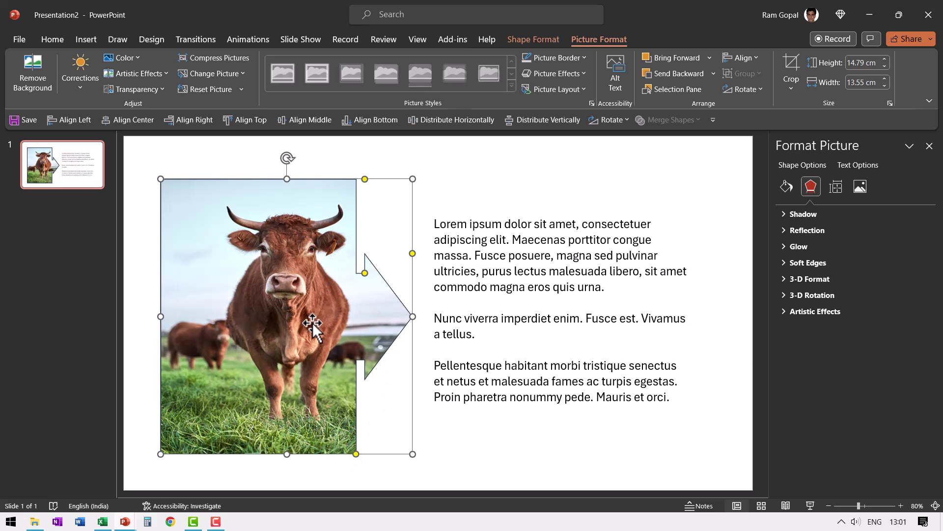
pyautogui.press('Escape')
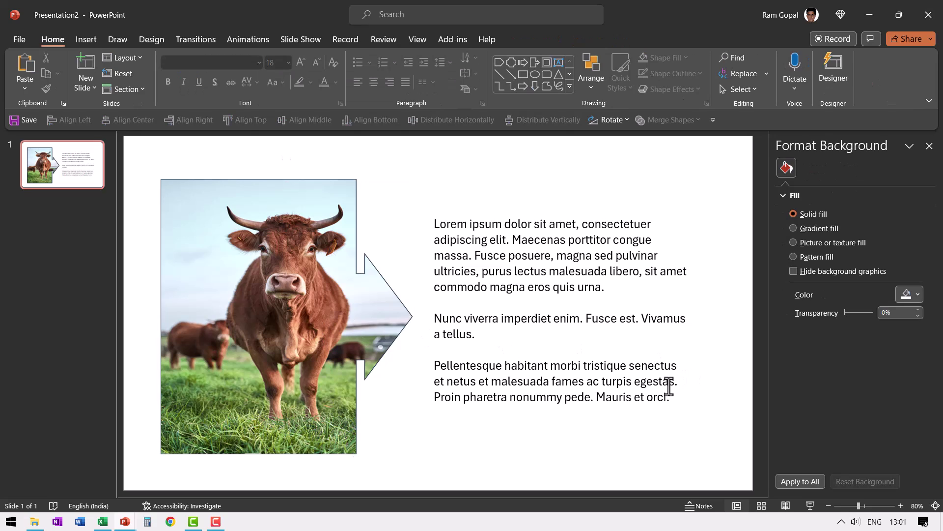
# Add a new slide after slide 1 and draw a large plaque shape on it.
pyautogui.rightClick(44, 204)
pyautogui.click(89, 260)
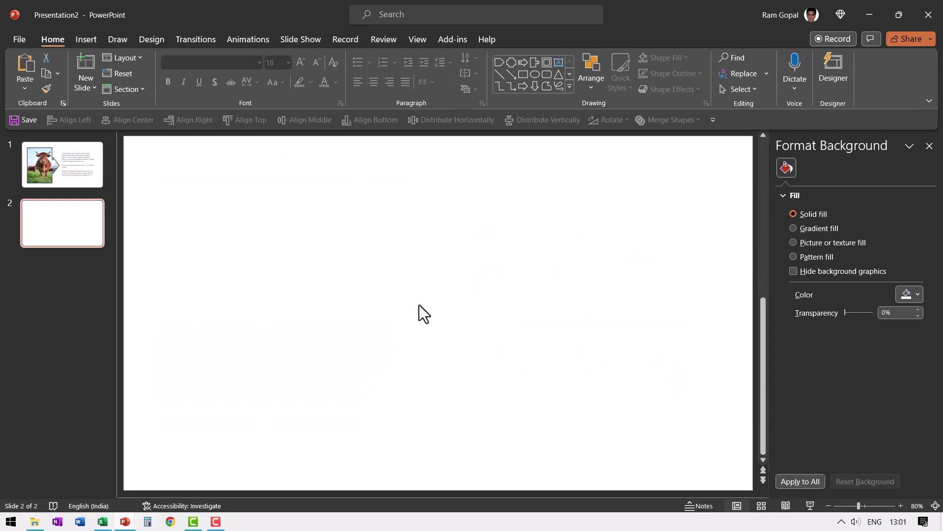
pyautogui.click(511, 63)
pyautogui.moveTo(221, 230)
pyautogui.mouseDown()
pyautogui.moveTo(404, 445)
pyautogui.moveTo(428, 436)
pyautogui.mouseUp()
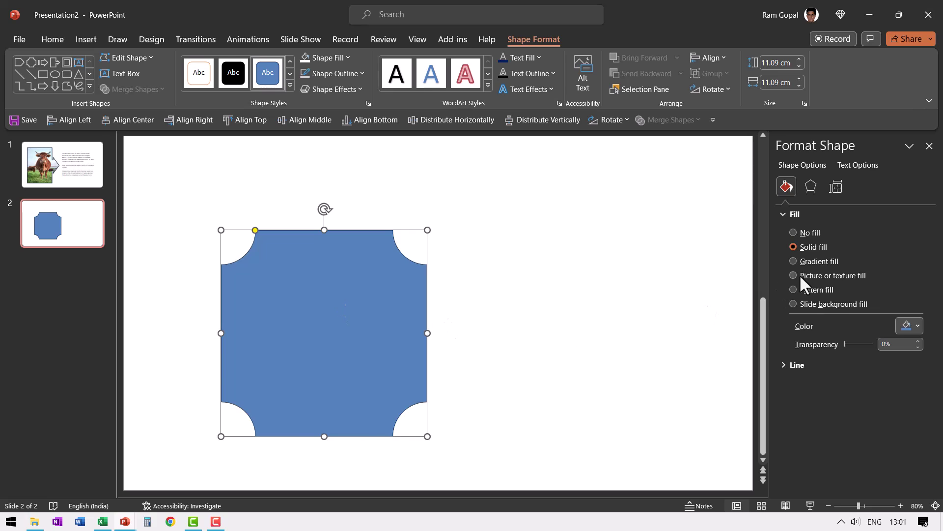
# Fill the plaque with the stock photo of a red cardinal on a branch.
pyautogui.click(799, 274)
pyautogui.click(813, 338)
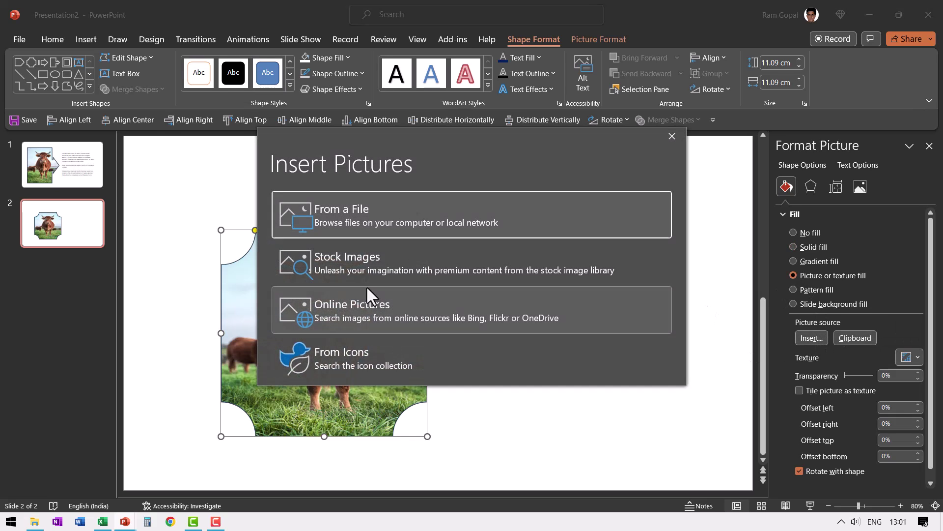
pyautogui.click(345, 266)
pyautogui.write('bi')
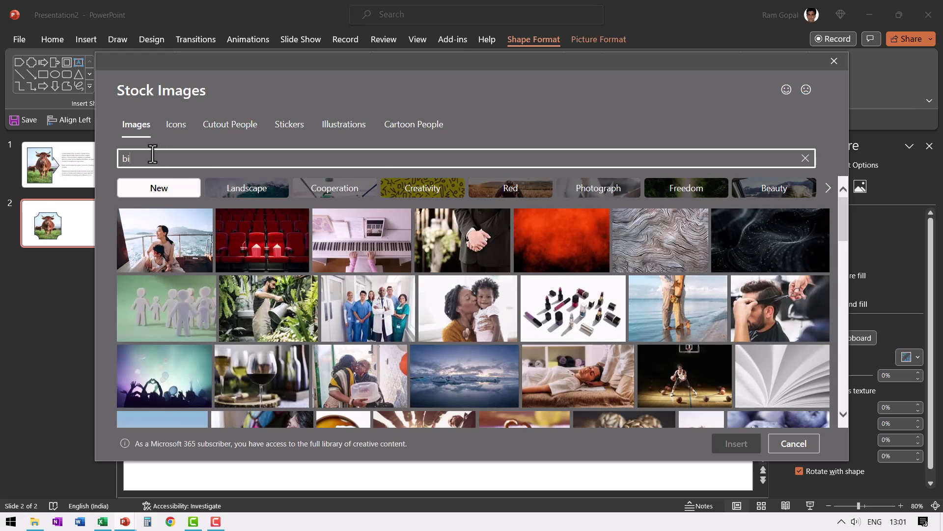
pyautogui.write('rd')
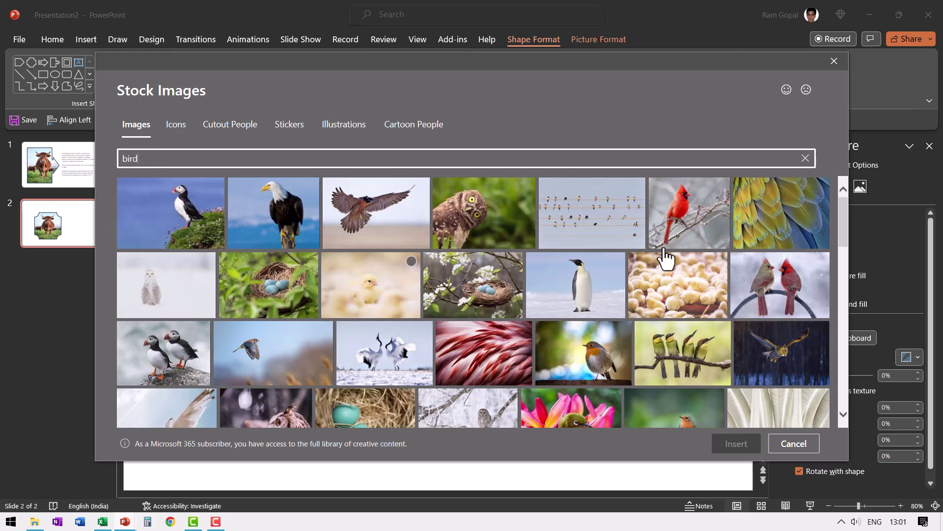
pyautogui.click(706, 218)
pyautogui.click(715, 435)
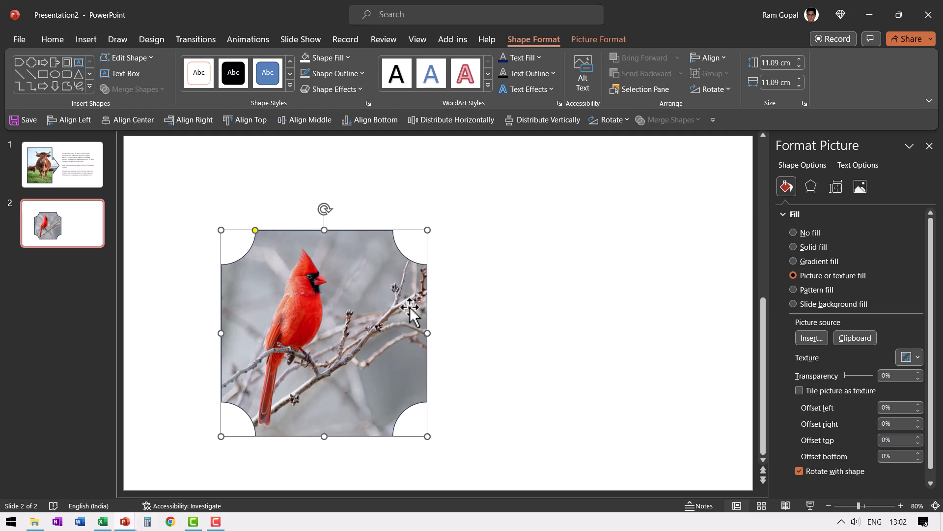
# Duplicate the cardinal plaque to its right and set the copy's rotation to 45°.
pyautogui.moveTo(343, 303); pyautogui.dragTo(575, 298)
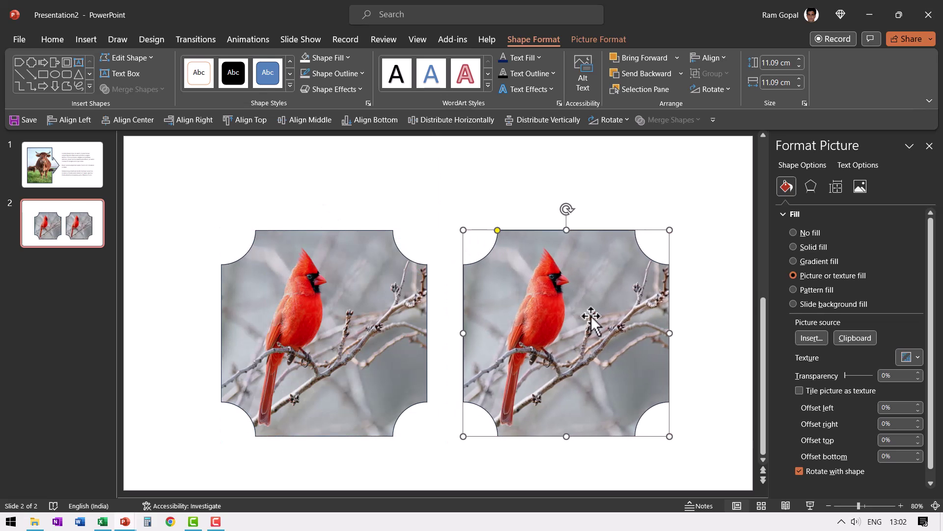
pyautogui.rightClick(591, 319)
pyautogui.click(627, 462)
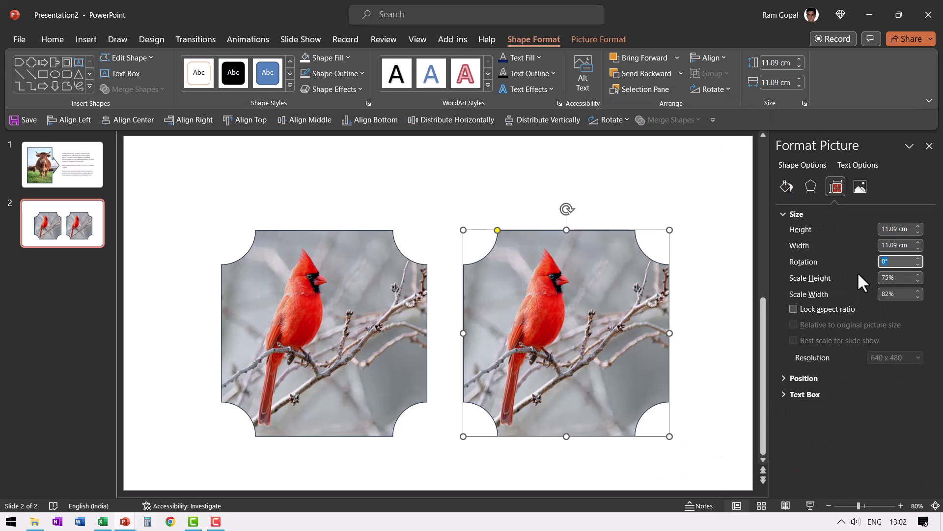
pyautogui.write('45')
pyautogui.press('Return')
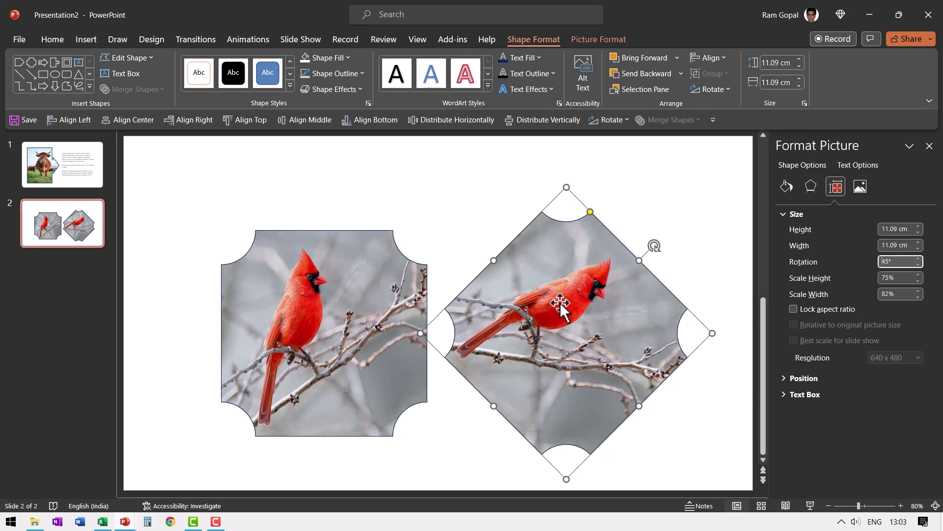
# Uncheck Rotate with shape in the diamond's picture fill, then turn the diamond while the bird stays upright.
pyautogui.rightClick(585, 284)
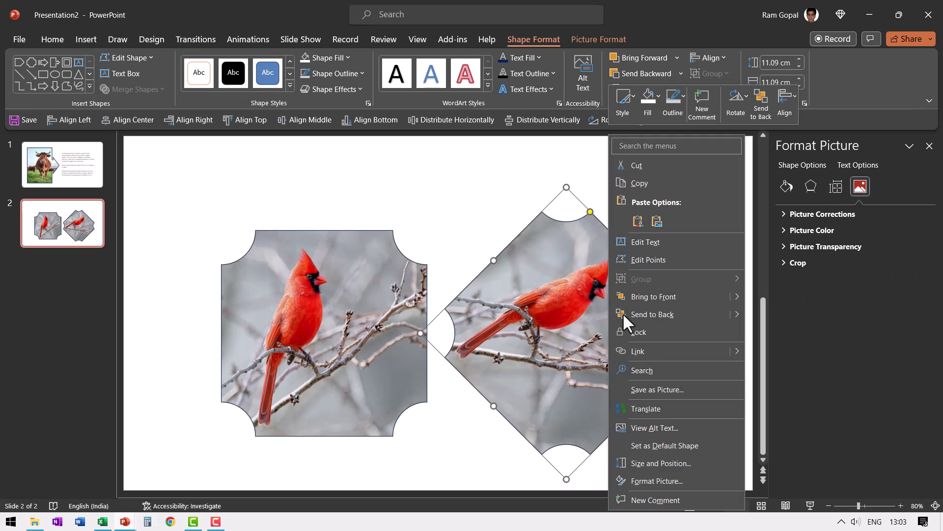
pyautogui.click(682, 479)
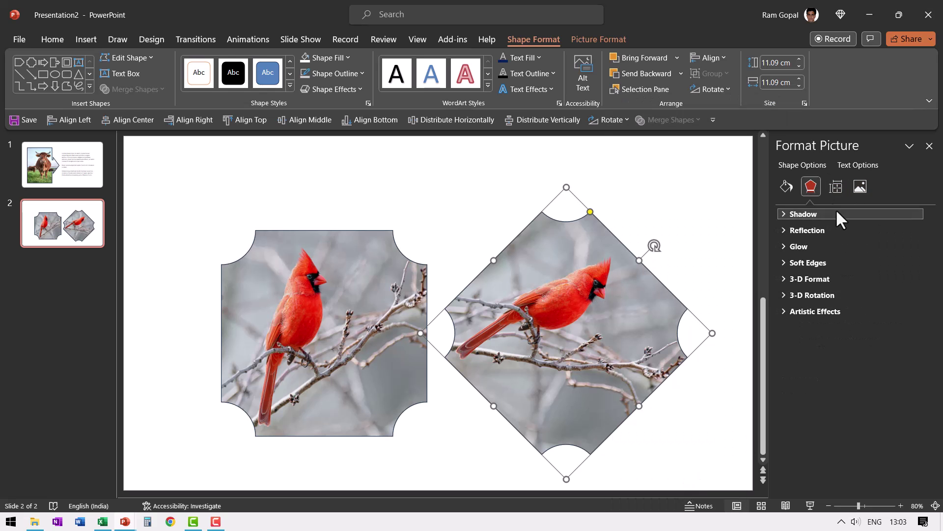
pyautogui.click(788, 184)
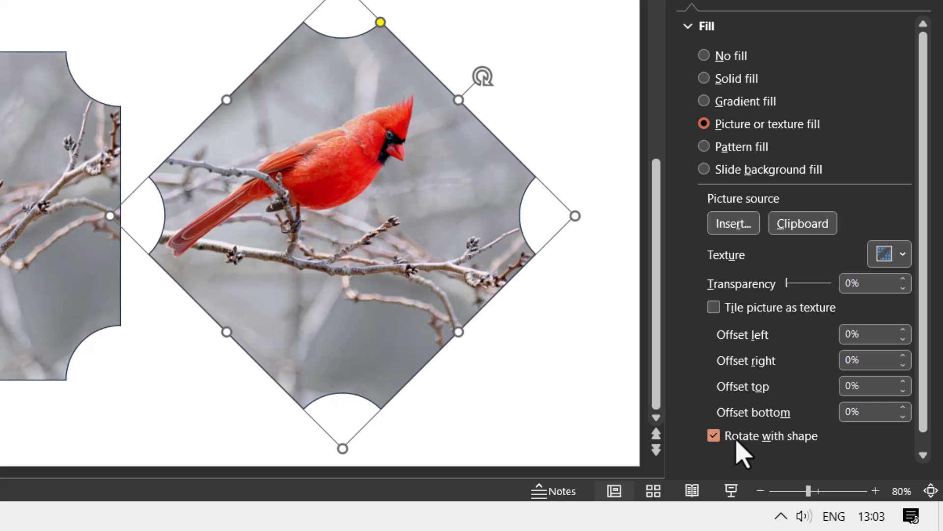
pyautogui.click(714, 436)
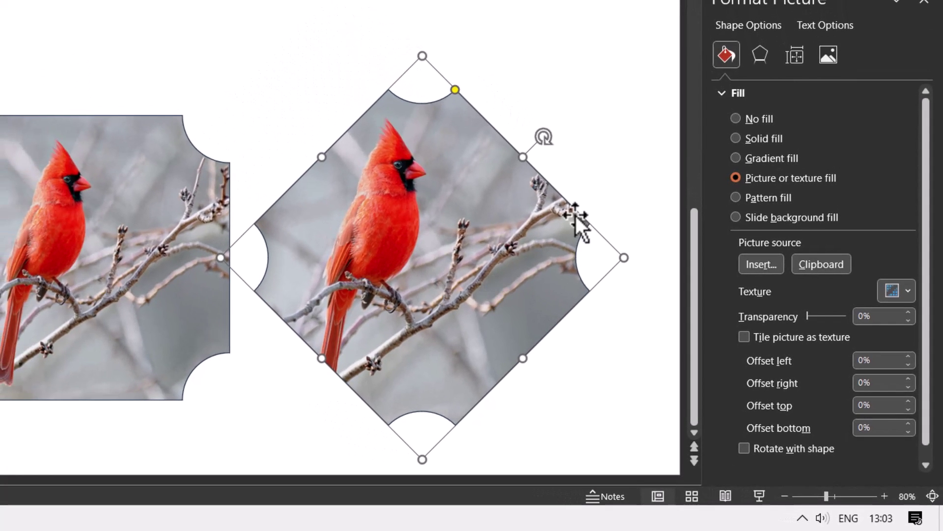
pyautogui.moveTo(544, 137)
pyautogui.mouseDown()
pyautogui.moveTo(480, 309)
pyautogui.moveTo(400, 247)
pyautogui.mouseUp()
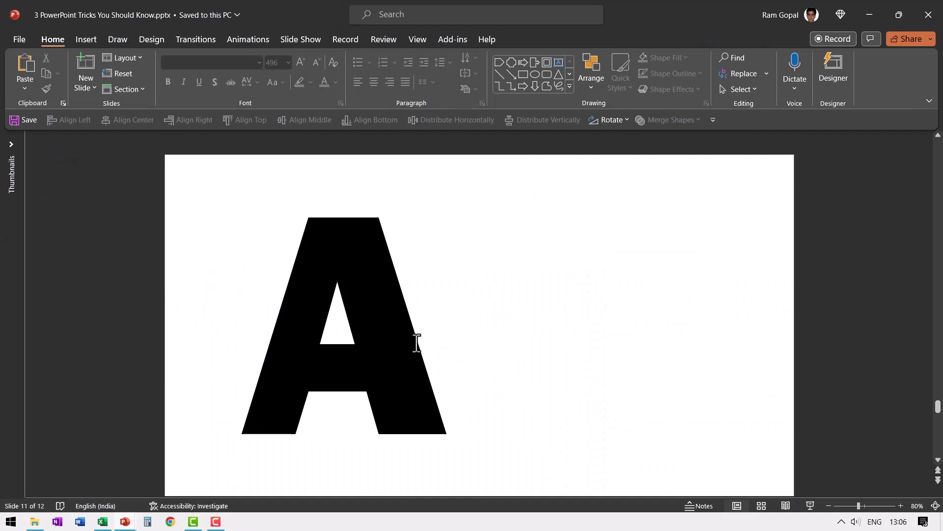
# Add 'ND' after the letter A so the text reads AND.
pyautogui.click(421, 338)
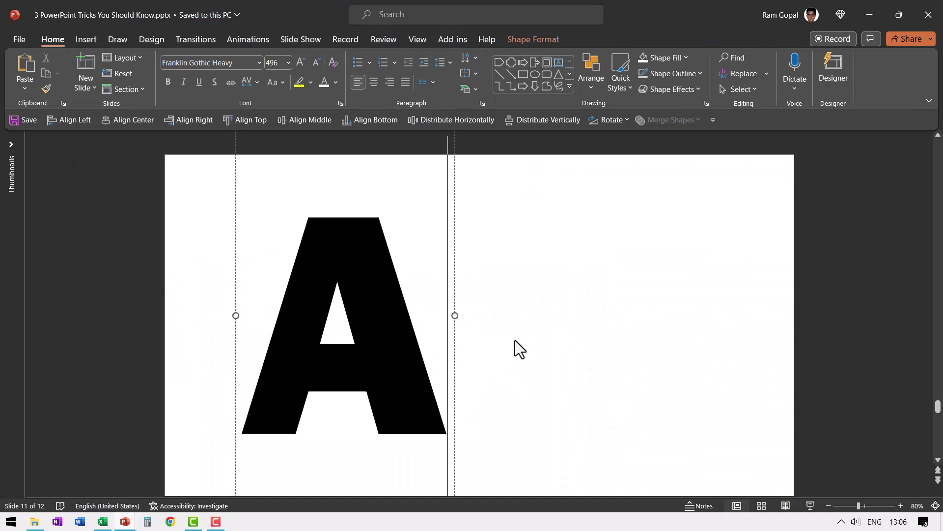
pyautogui.write('ND')
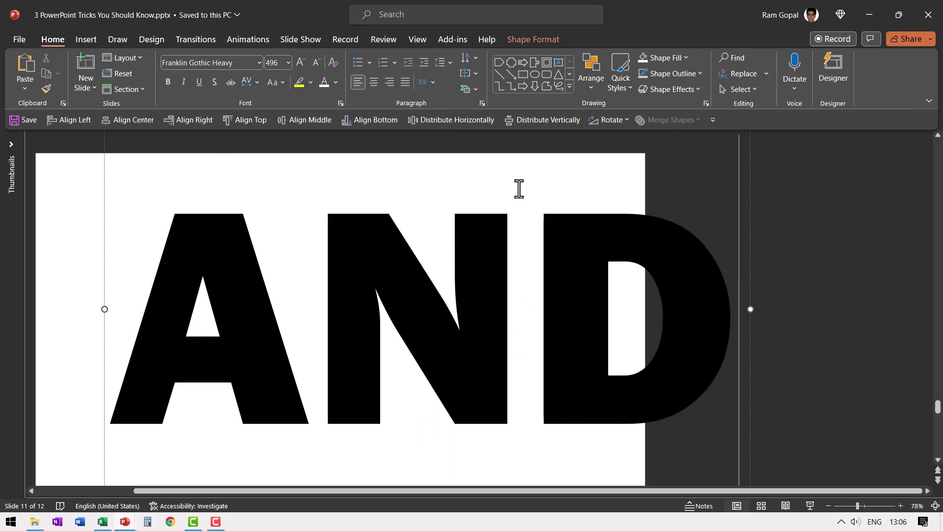
pyautogui.click(749, 159)
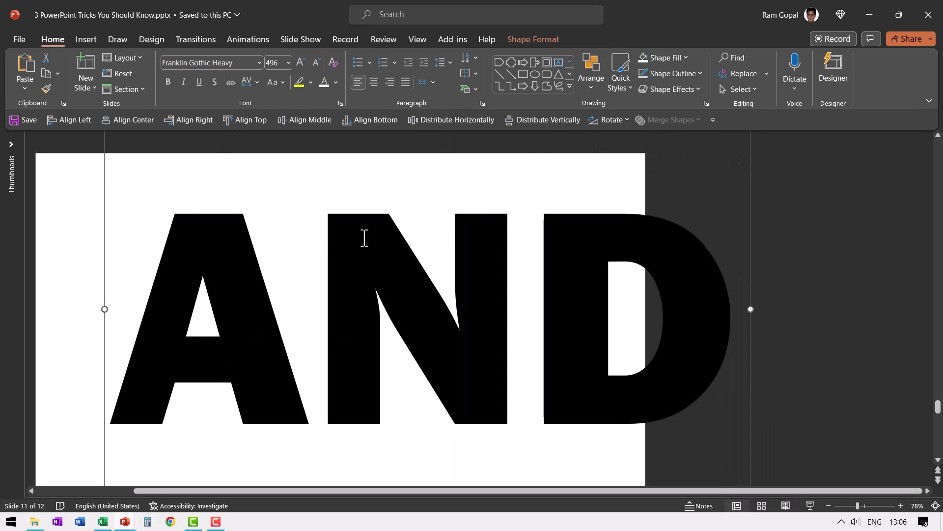
# Reduce AND to font size 413 and centre the text box on the slide.
pyautogui.moveTo(751, 143)
pyautogui.mouseDown()
pyautogui.moveTo(643, 144)
pyautogui.moveTo(661, 147)
pyautogui.mouseUp()
pyautogui.hotkey('ctrl', 'z')
pyautogui.click(318, 60)
pyautogui.moveTo(744, 225); pyautogui.dragTo(799, 237)
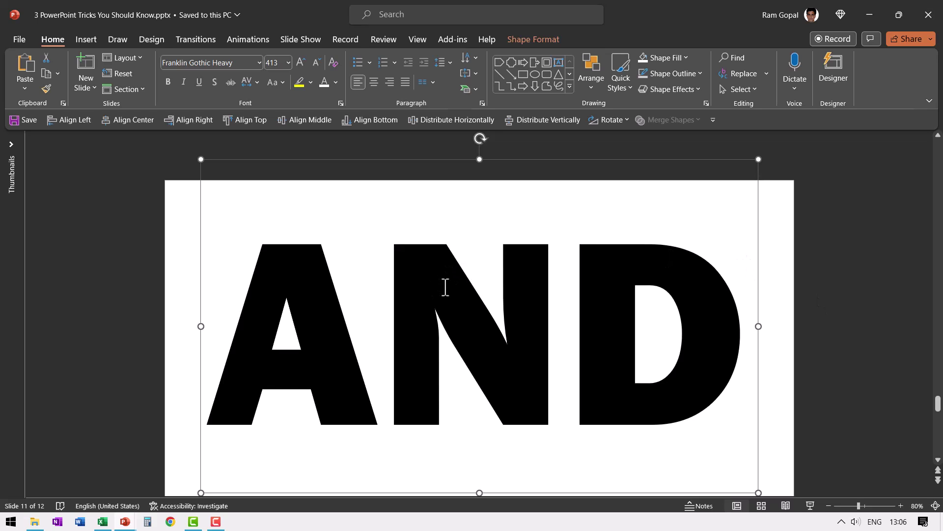
# Fill the AND text box's background with a stock 'scenery' photo of a desert road.
pyautogui.rightClick(757, 198)
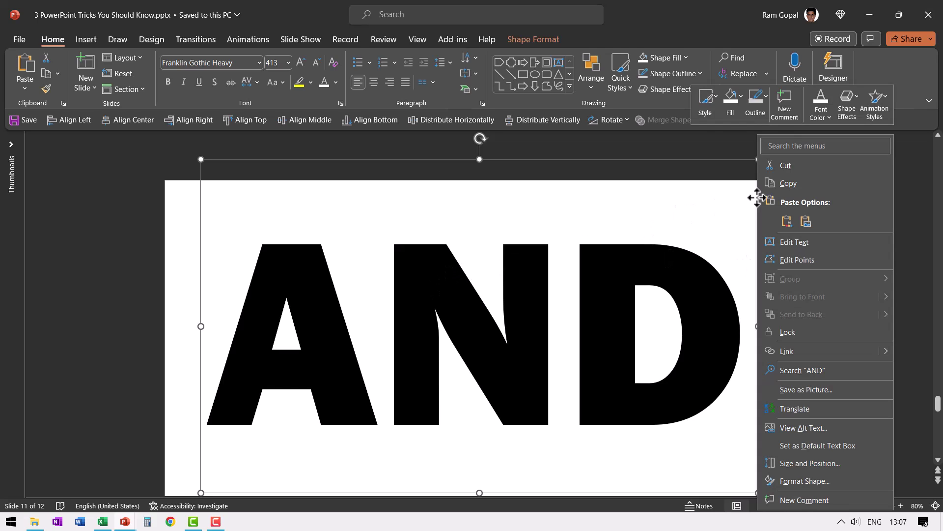
pyautogui.click(796, 481)
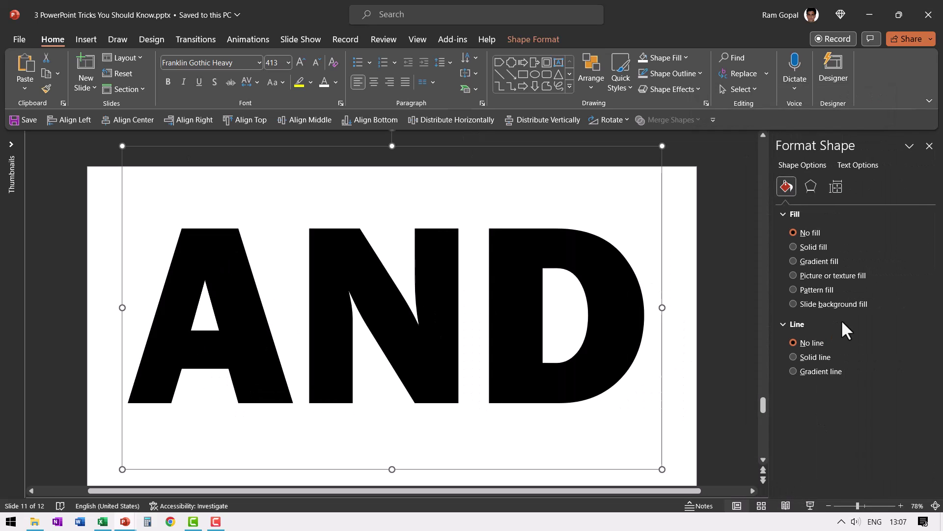
pyautogui.click(805, 276)
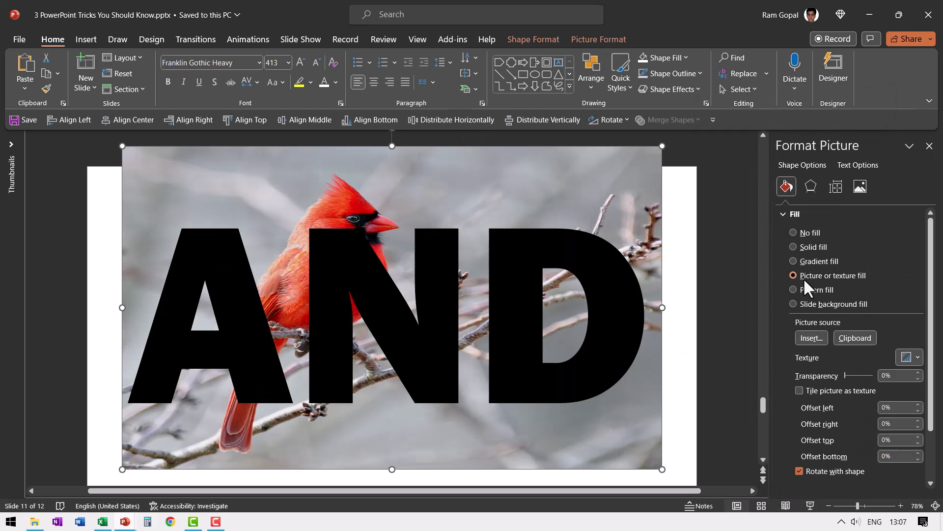
pyautogui.click(812, 337)
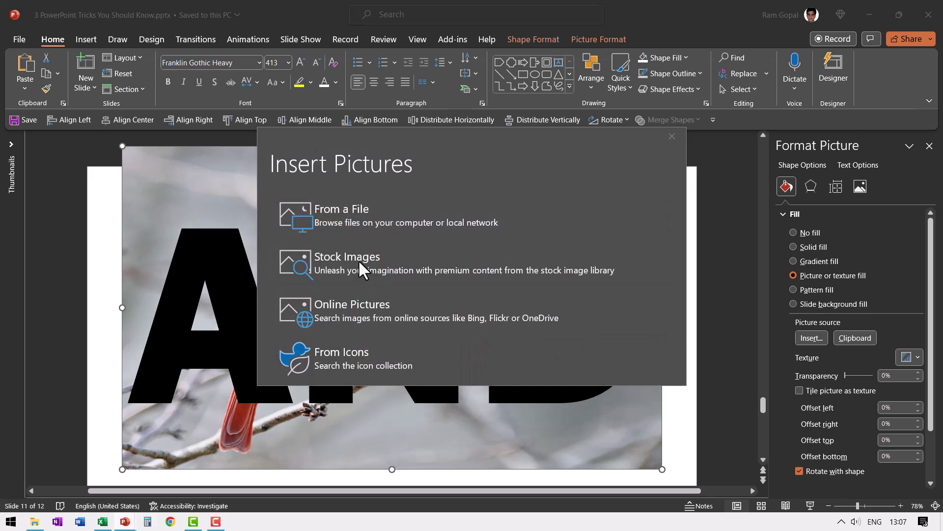
pyautogui.click(359, 260)
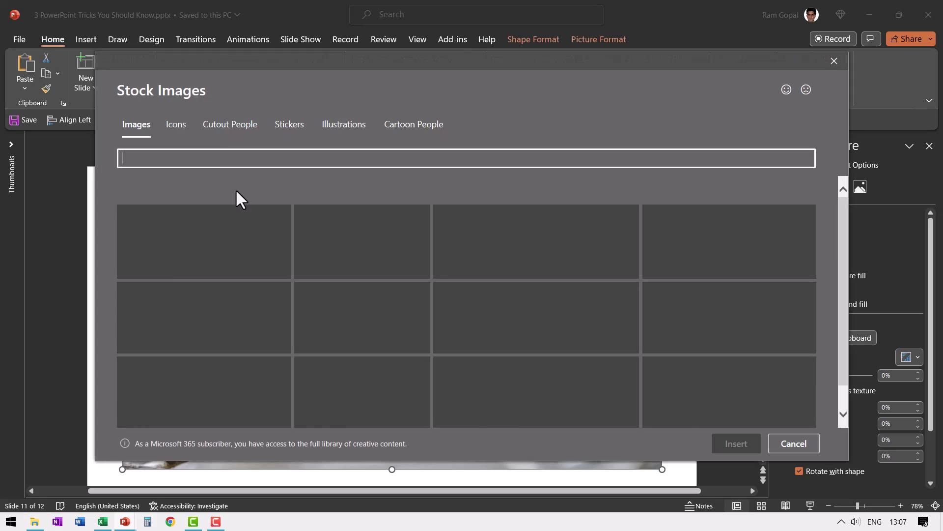
pyautogui.write('scenery')
pyautogui.press('Return')
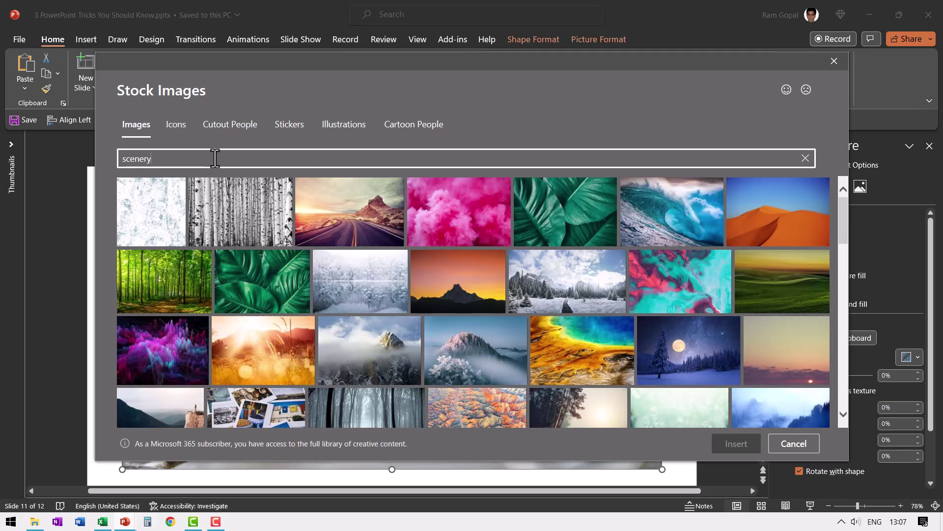
pyautogui.click(357, 216)
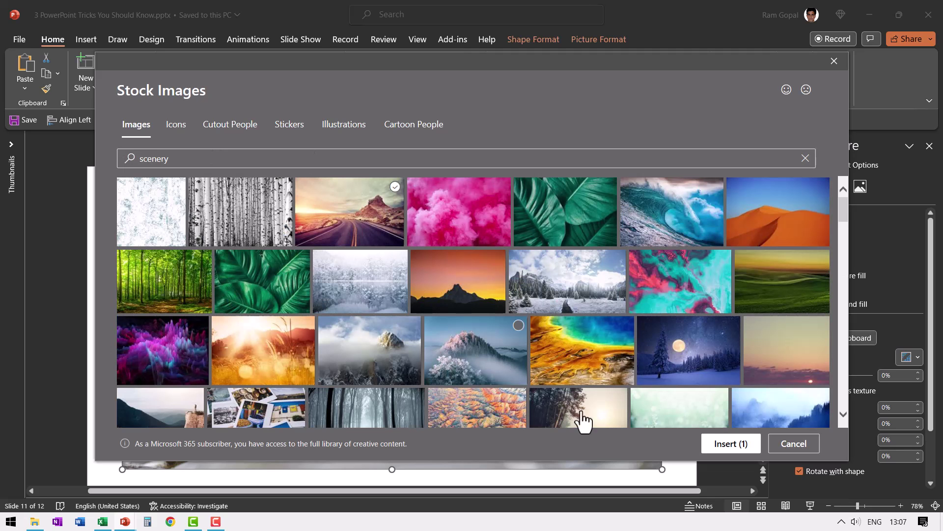
pyautogui.click(734, 444)
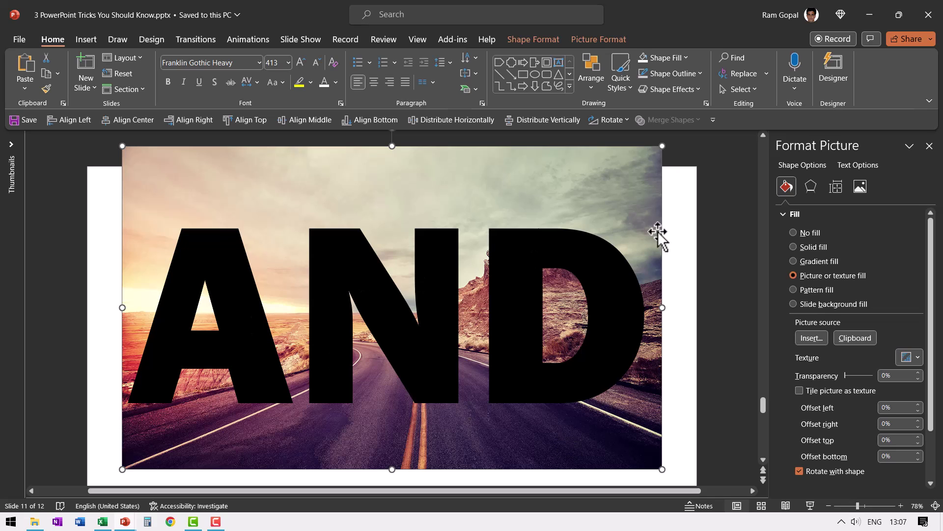
# Set the AND box to No fill and give its letters a picture fill through Text Options.
pyautogui.click(800, 234)
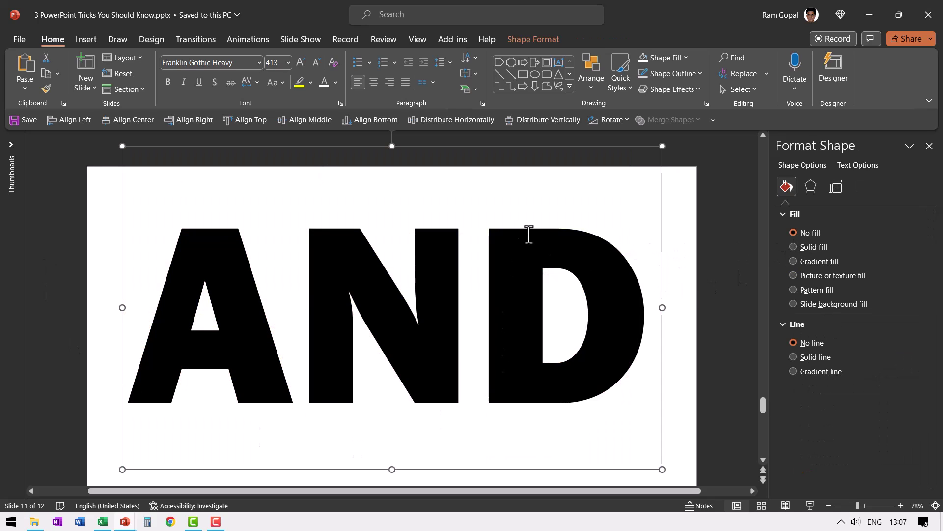
pyautogui.rightClick(660, 224)
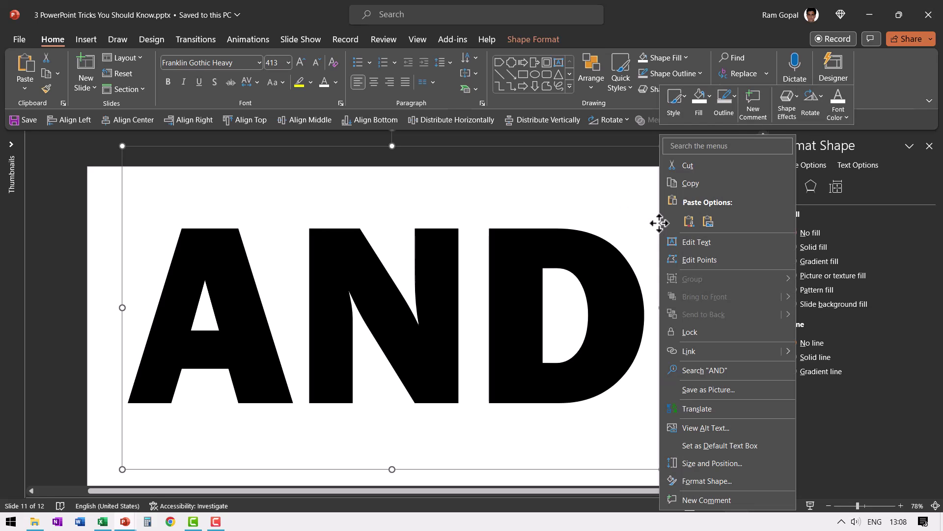
pyautogui.click(698, 480)
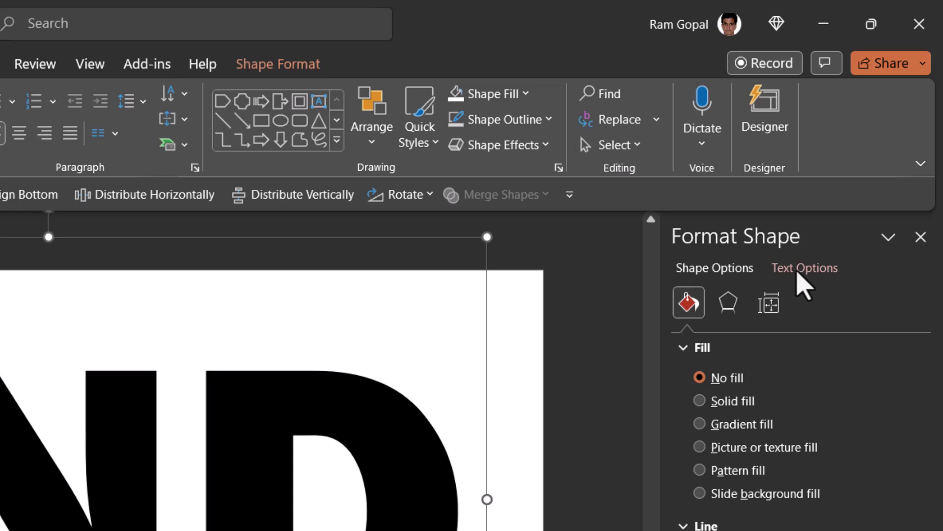
pyautogui.click(800, 272)
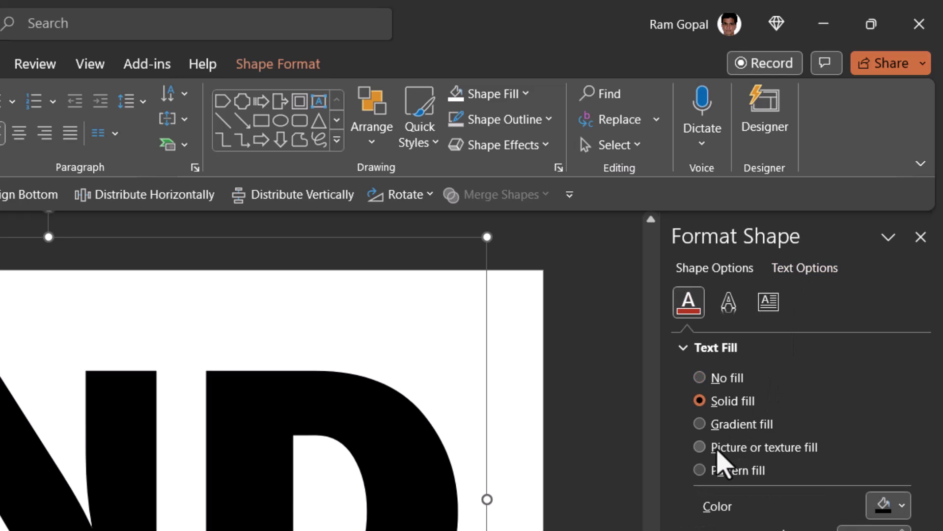
pyautogui.click(717, 448)
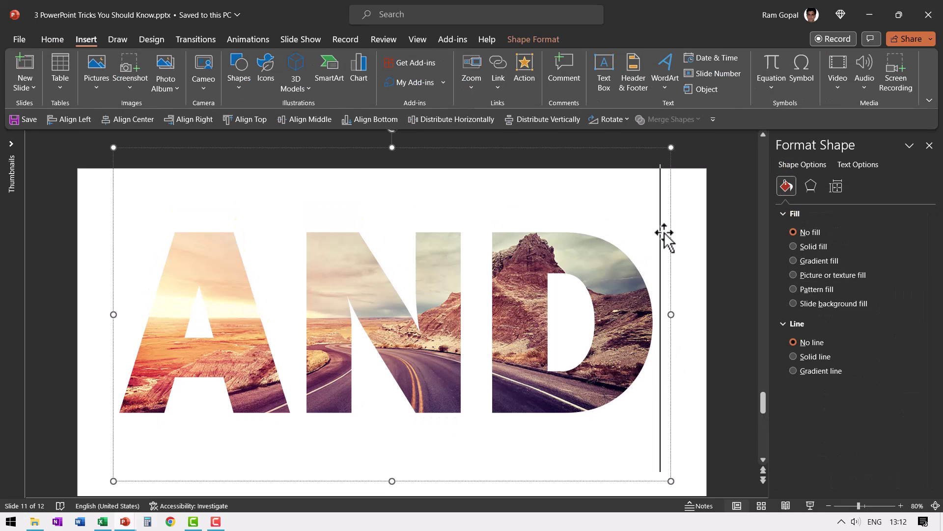
pyautogui.click(664, 233)
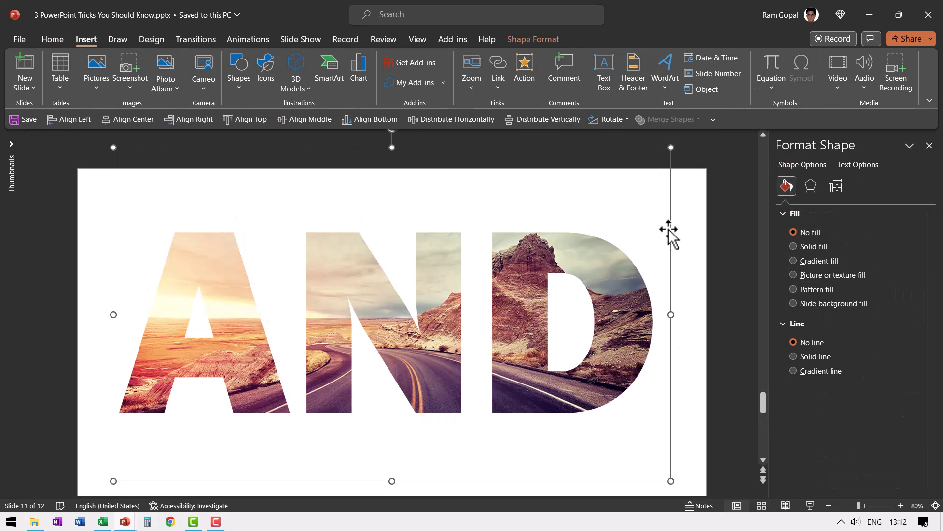
pyautogui.click(854, 166)
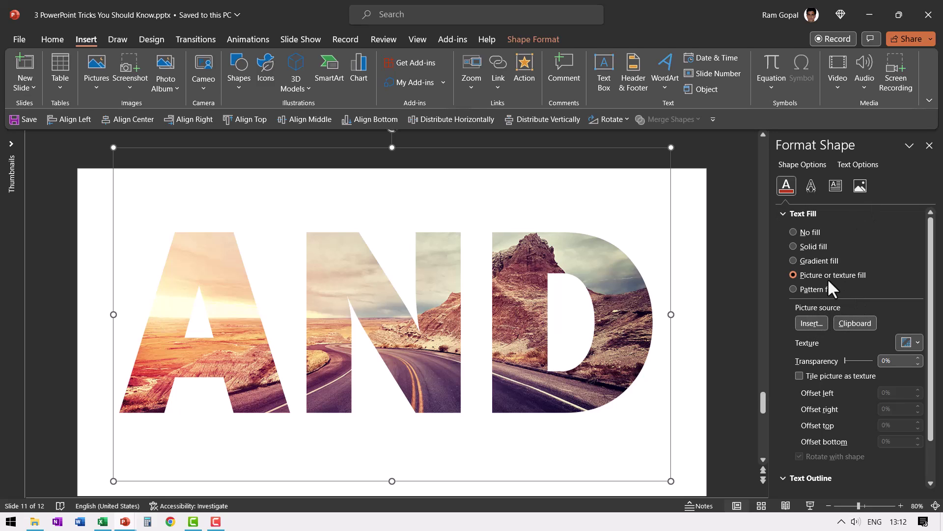
pyautogui.click(811, 322)
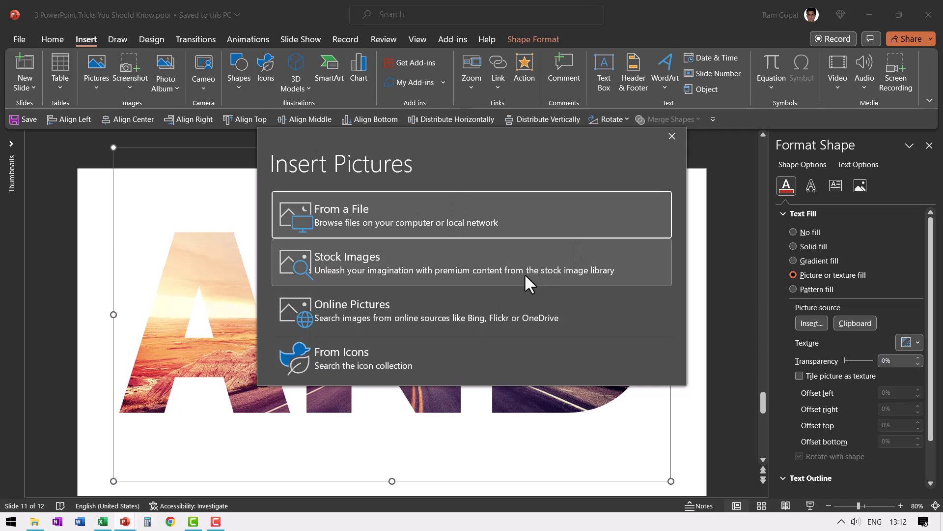
pyautogui.click(670, 135)
pyautogui.click(699, 214)
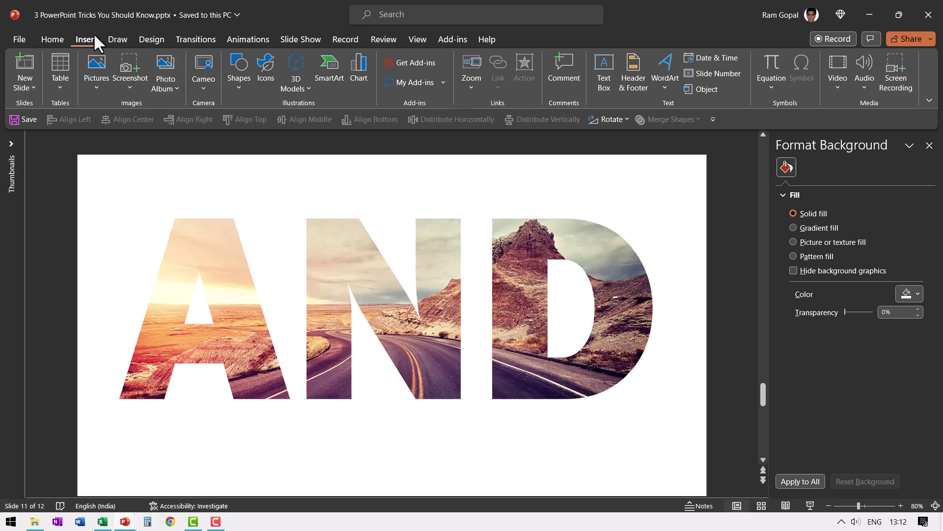
# Insert the layered blue-and-sand beach waves stock video onto slide 11.
pyautogui.click(839, 87)
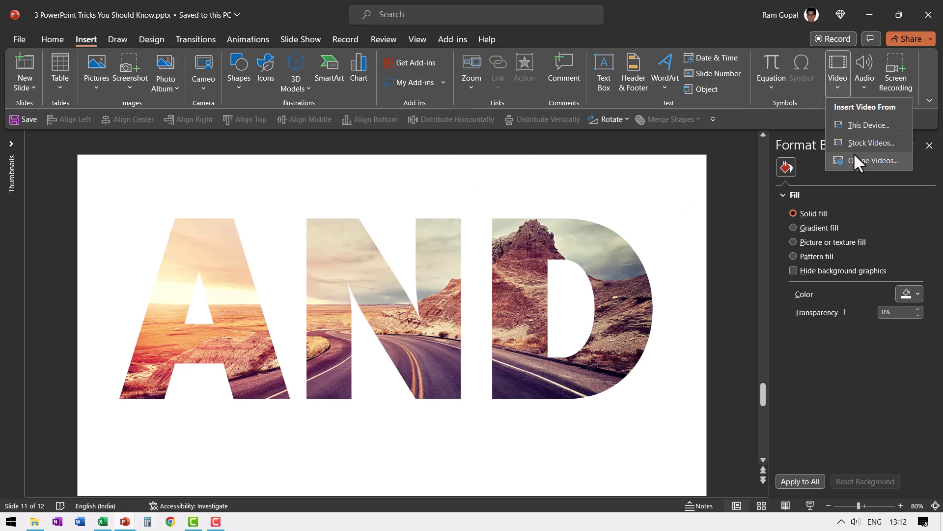
pyautogui.click(868, 148)
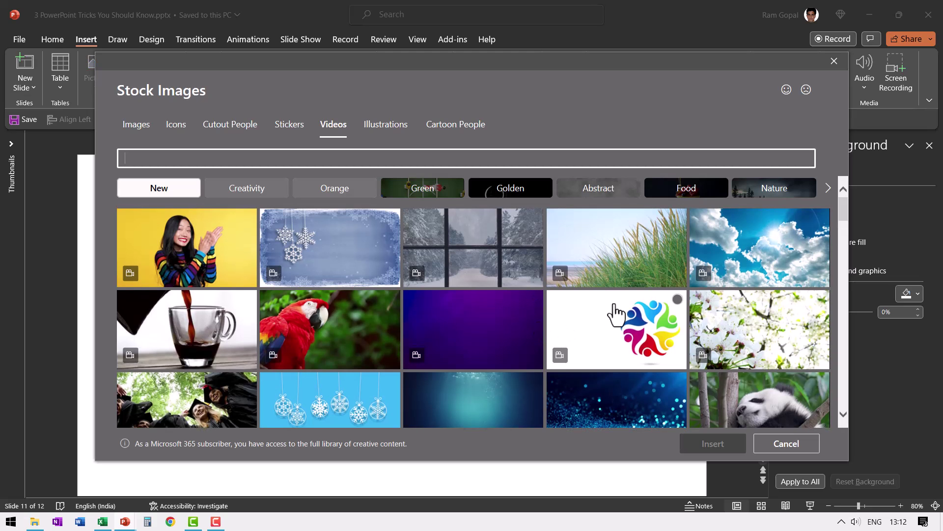
pyautogui.scroll(-2, 609, 339)
pyautogui.scroll(-2, 590, 363)
pyautogui.scroll(-2, 589, 357)
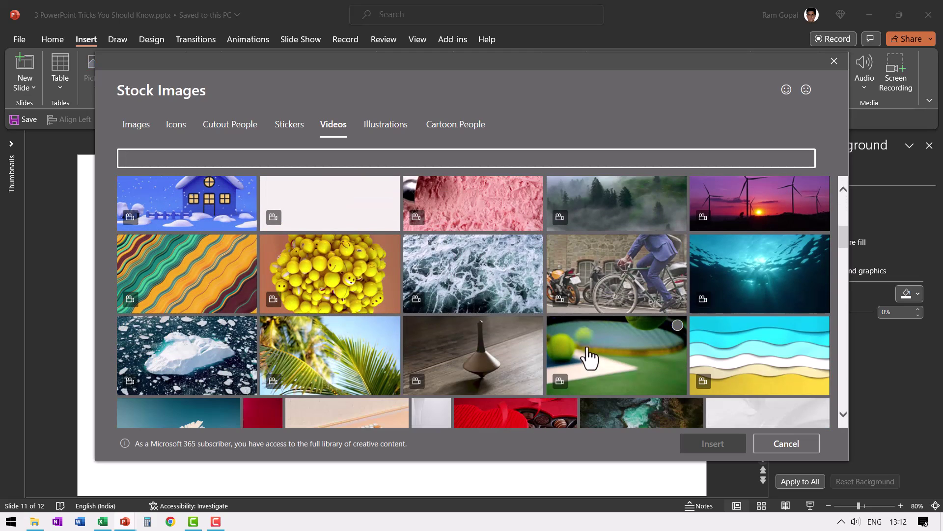
pyautogui.click(819, 327)
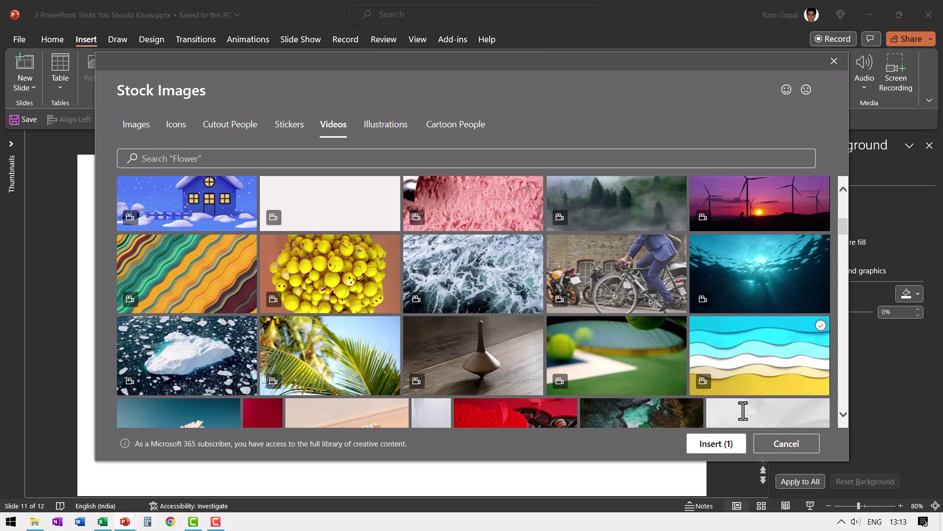
pyautogui.click(718, 443)
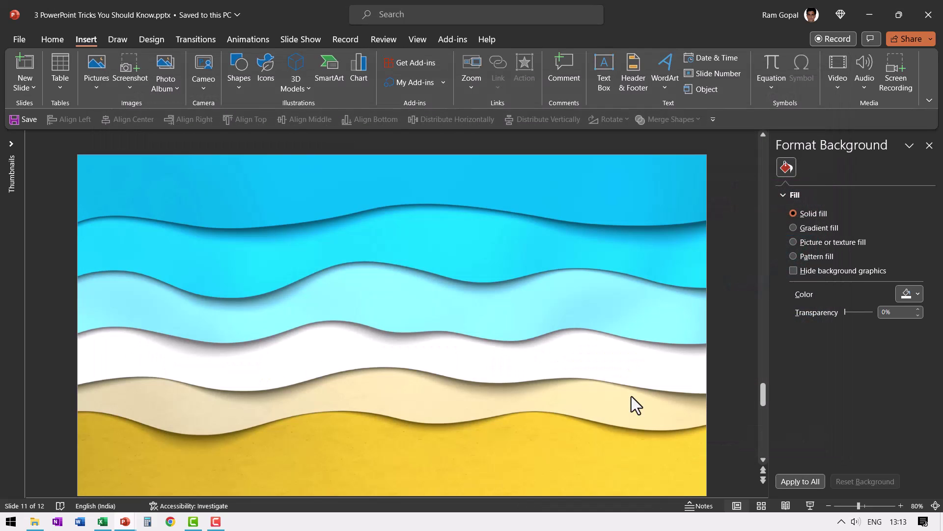
# Send the wave video to the back, select it with the AND text, and apply Merge Shapes Intersect.
pyautogui.rightClick(672, 341)
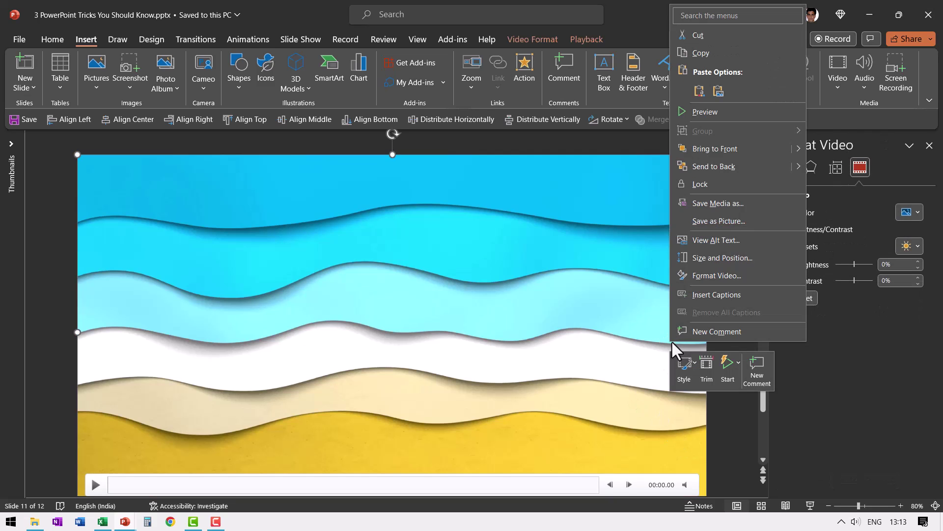
pyautogui.click(721, 170)
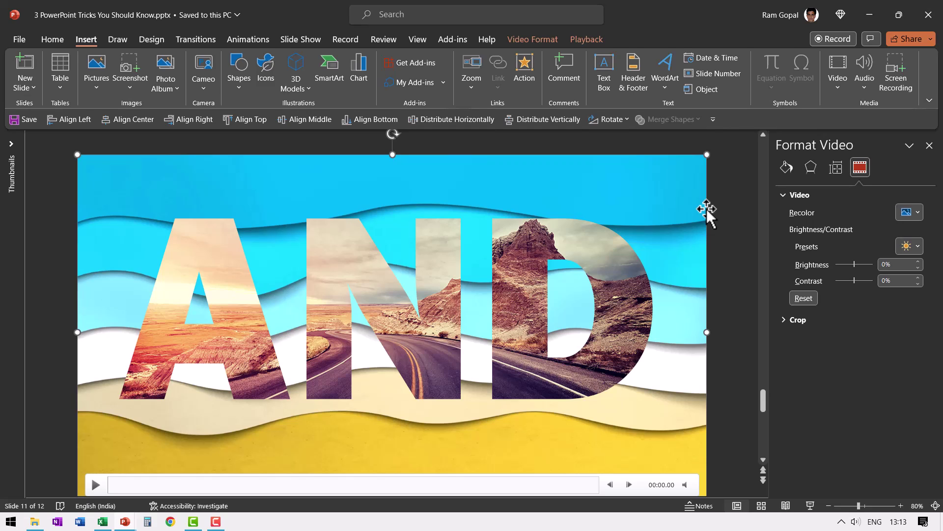
pyautogui.click(621, 272)
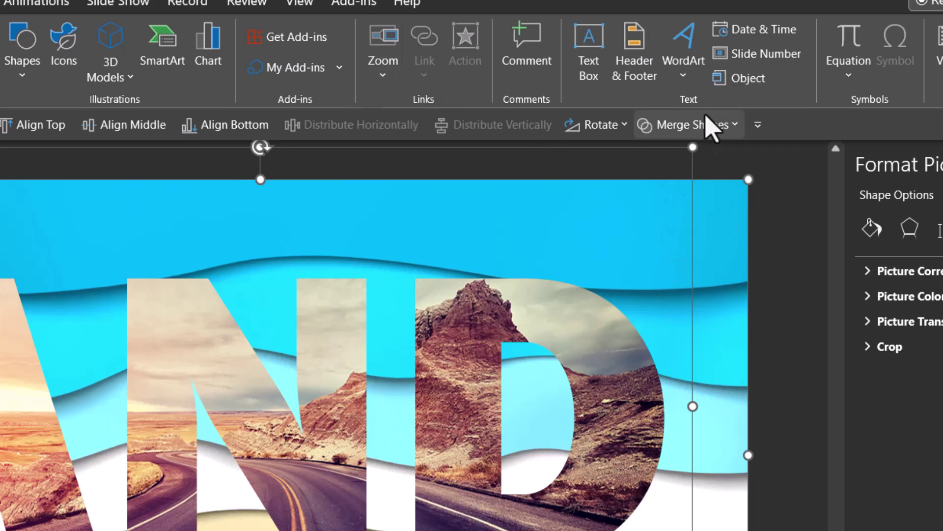
pyautogui.click(734, 125)
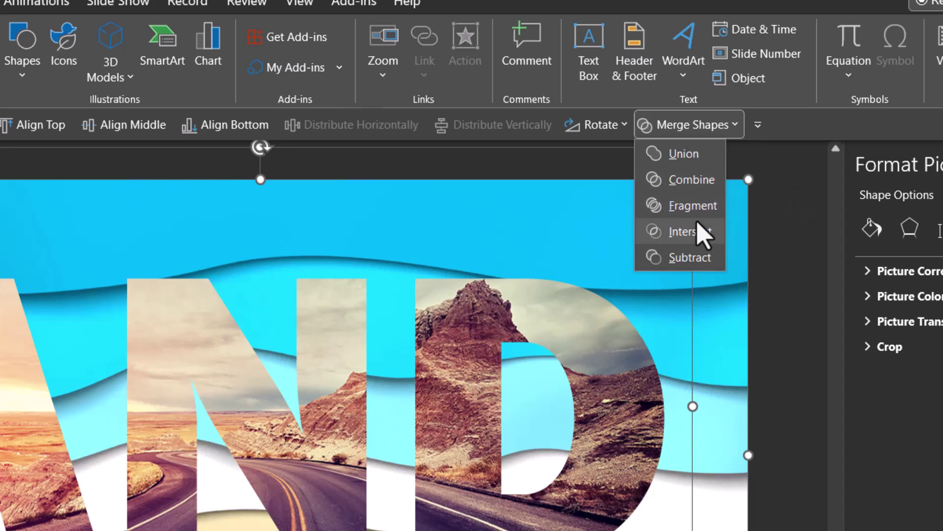
pyautogui.click(696, 232)
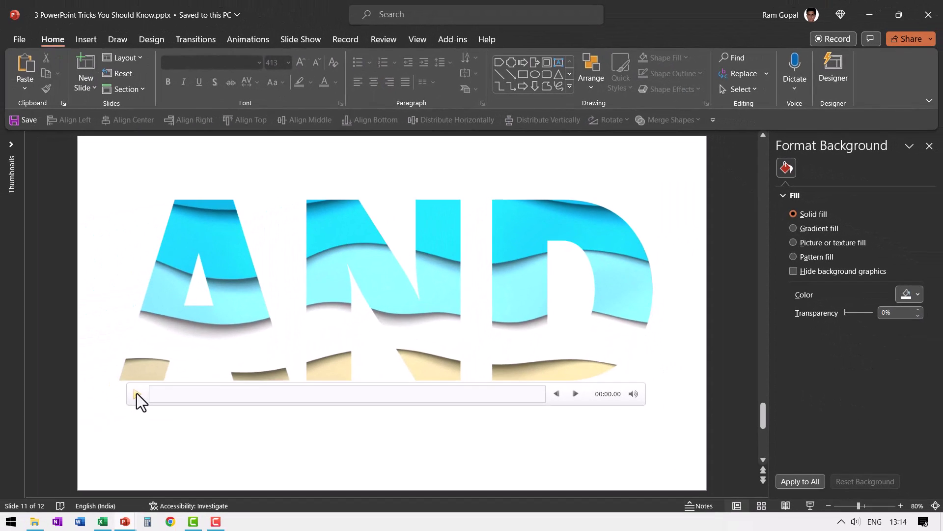
# Set the wave video's Playback Start option to Automatically.
pyautogui.click(137, 394)
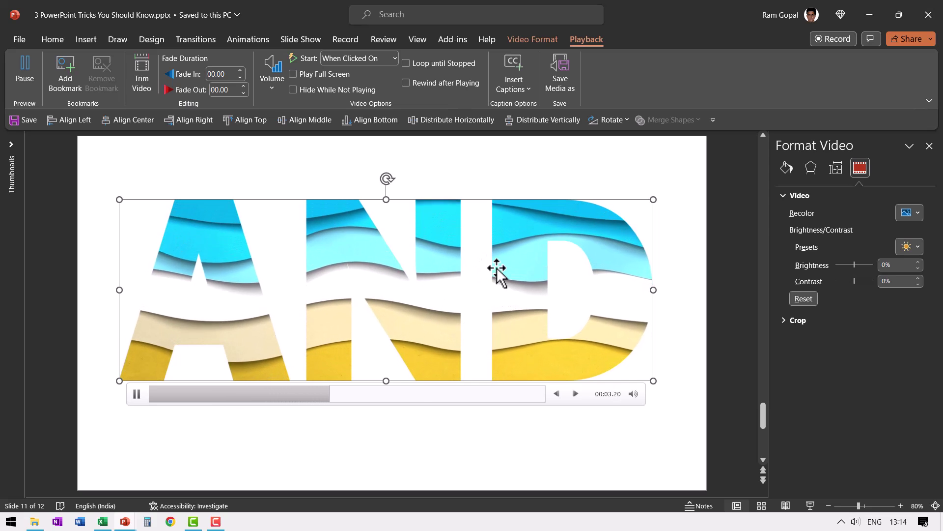
pyautogui.click(394, 57)
pyautogui.click(362, 90)
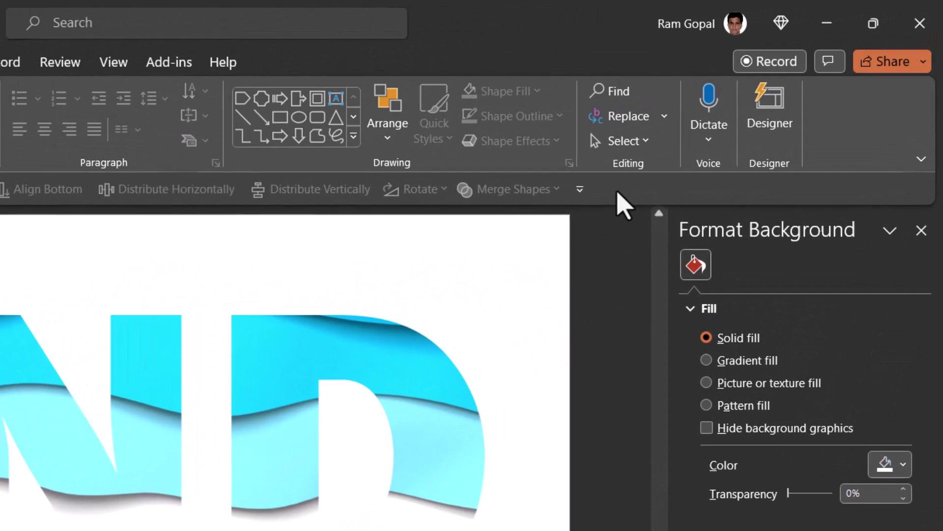
pyautogui.rightClick(617, 193)
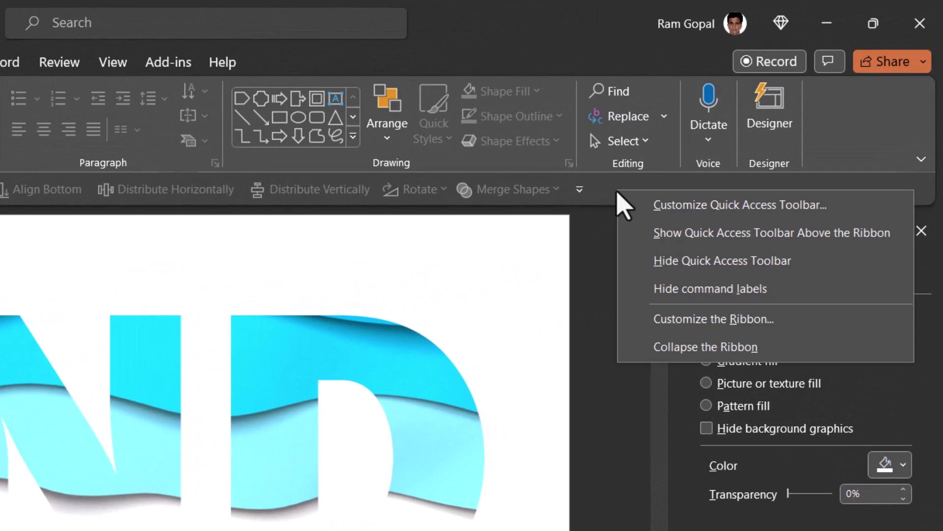
pyautogui.click(708, 204)
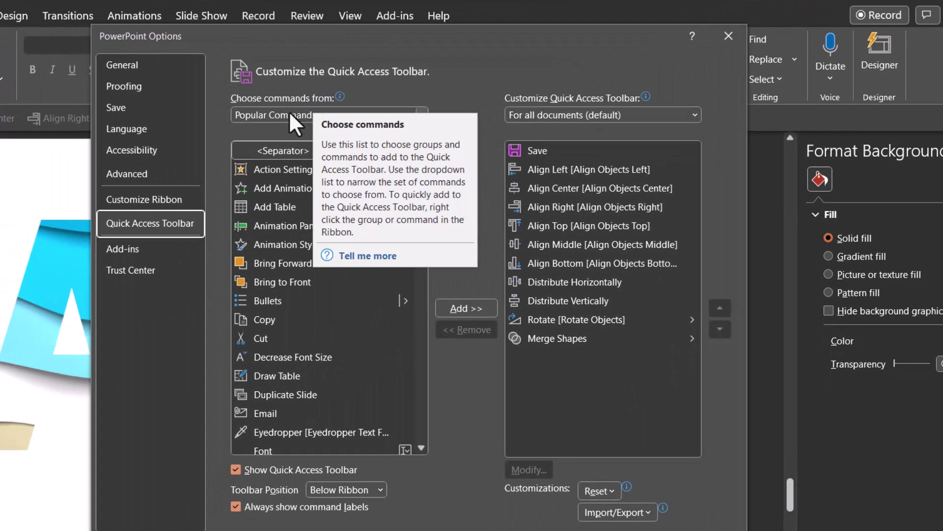
pyautogui.click(288, 114)
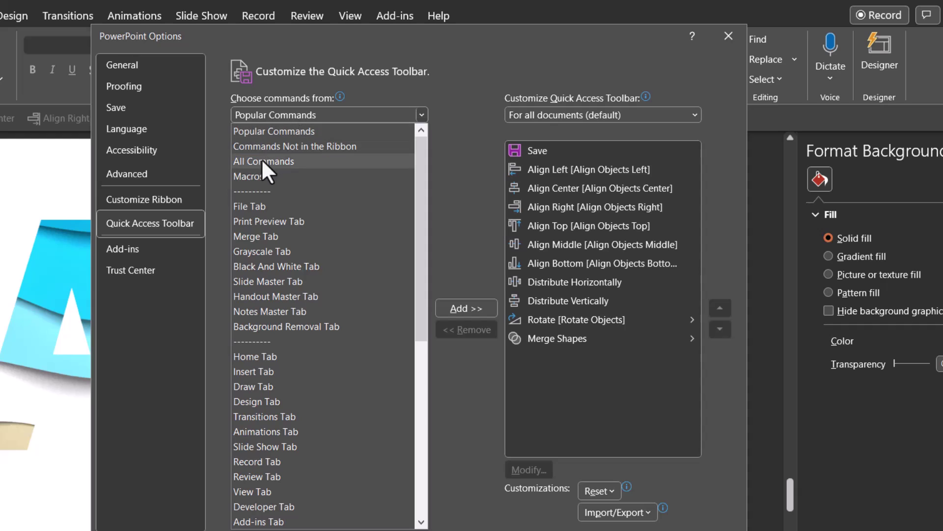
pyautogui.click(261, 158)
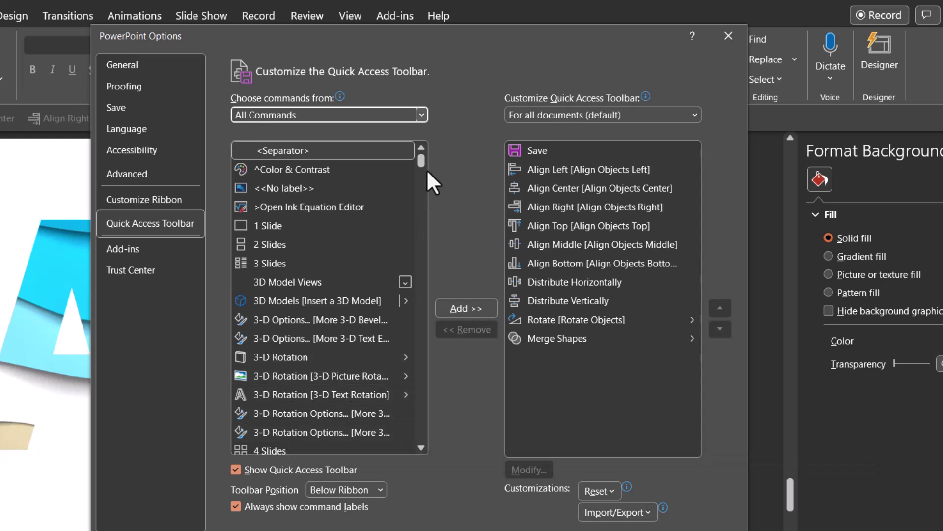
pyautogui.moveTo(419, 157)
pyautogui.mouseDown()
pyautogui.moveTo(416, 296)
pyautogui.moveTo(419, 287)
pyautogui.mouseUp()
pyautogui.scroll(-3, 282, 331)
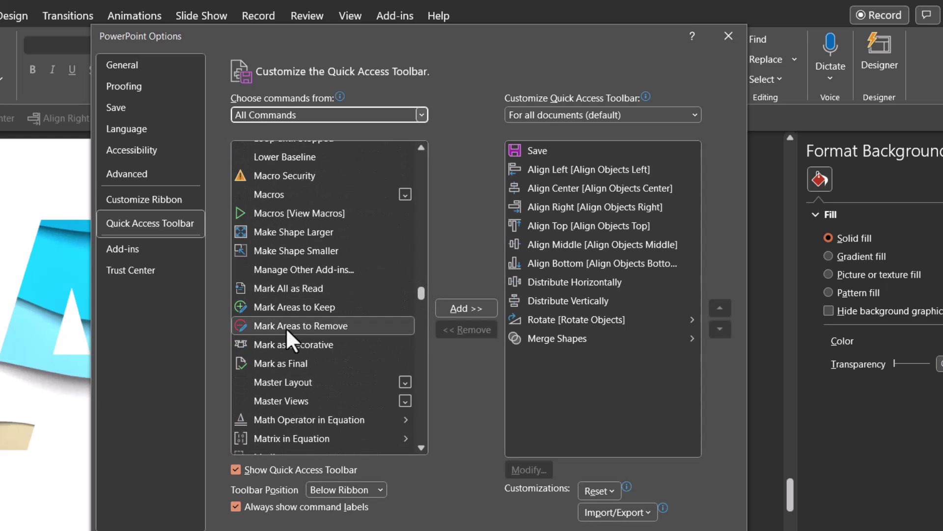
pyautogui.scroll(-1, 286, 327)
pyautogui.scroll(-1, 290, 325)
pyautogui.scroll(-1, 290, 324)
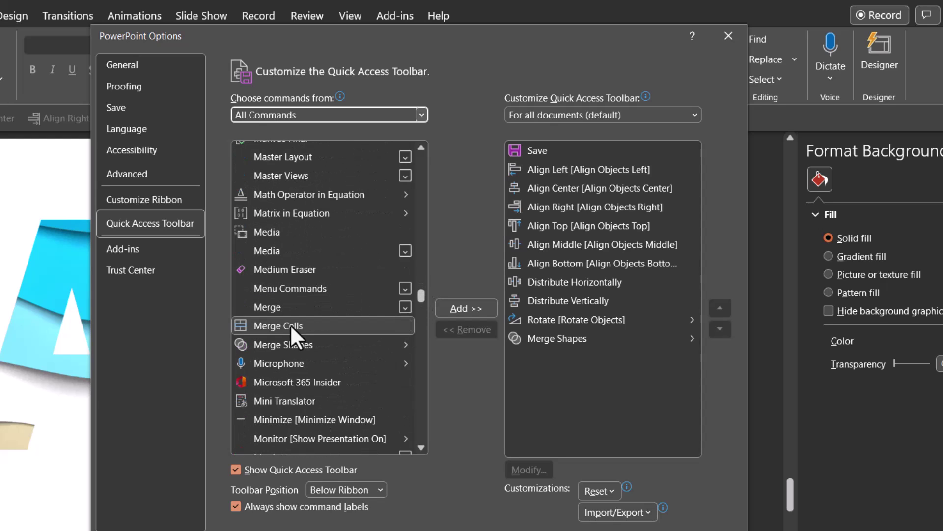
pyautogui.click(271, 343)
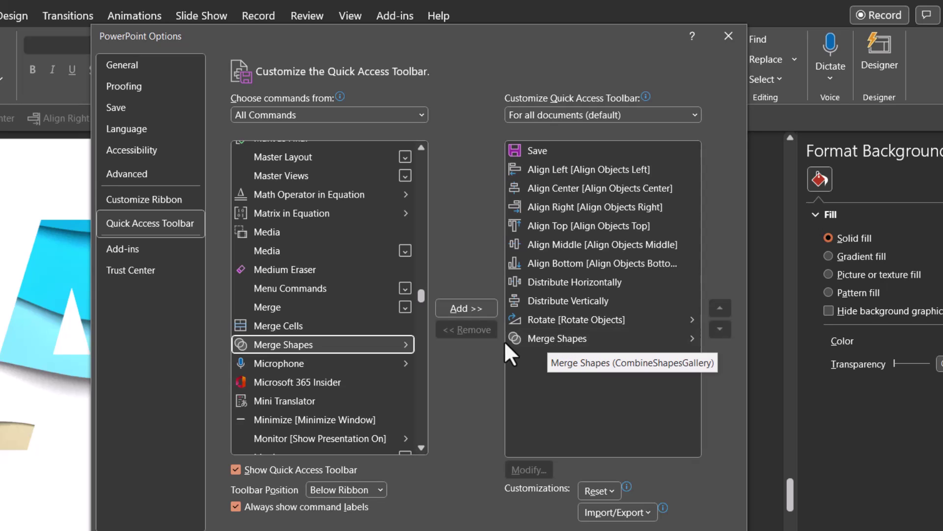
pyautogui.click(543, 338)
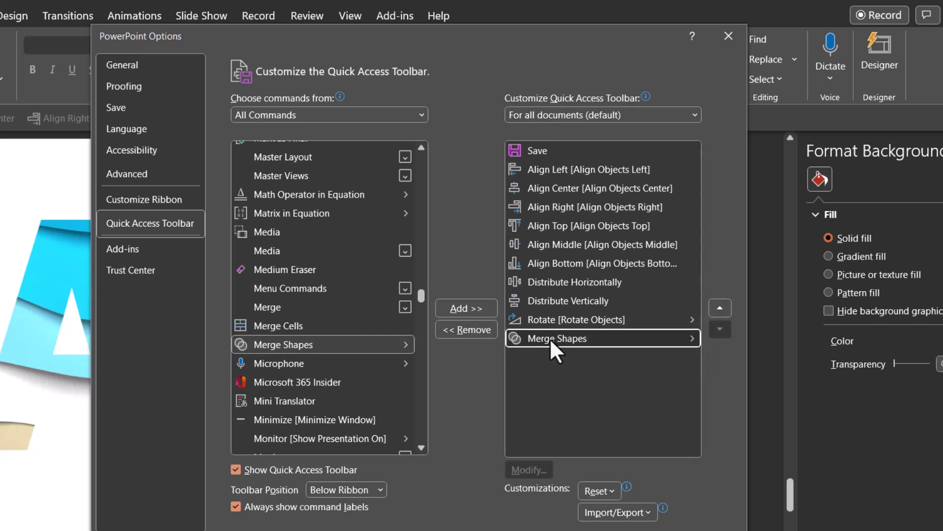
pyautogui.click(474, 330)
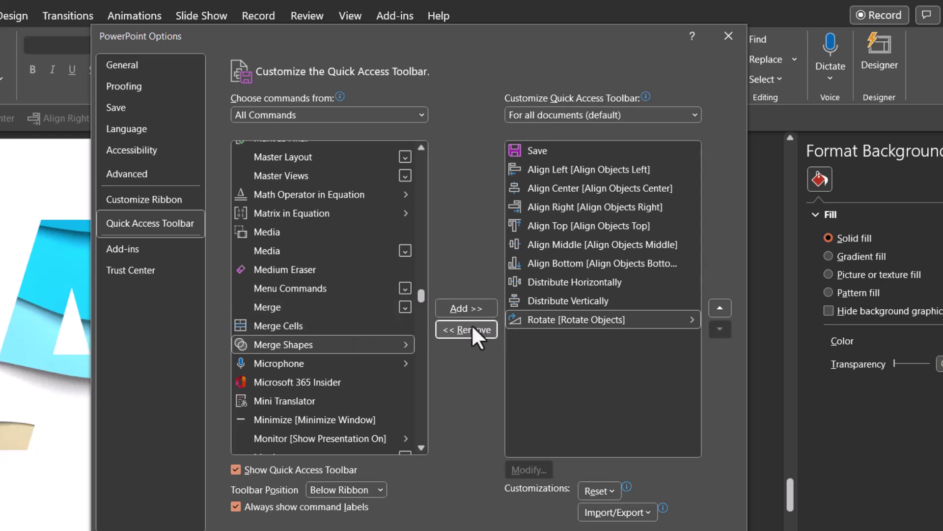
pyautogui.click(468, 305)
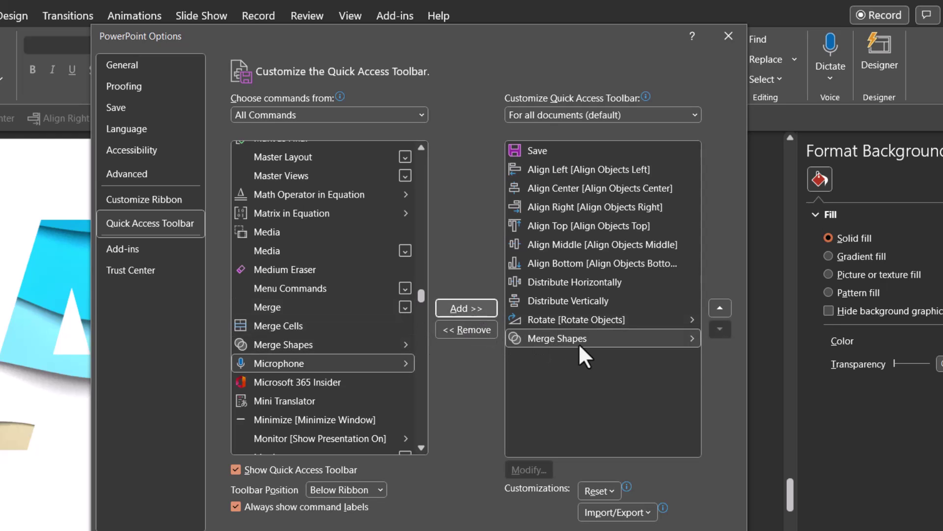
pyautogui.press('Return')
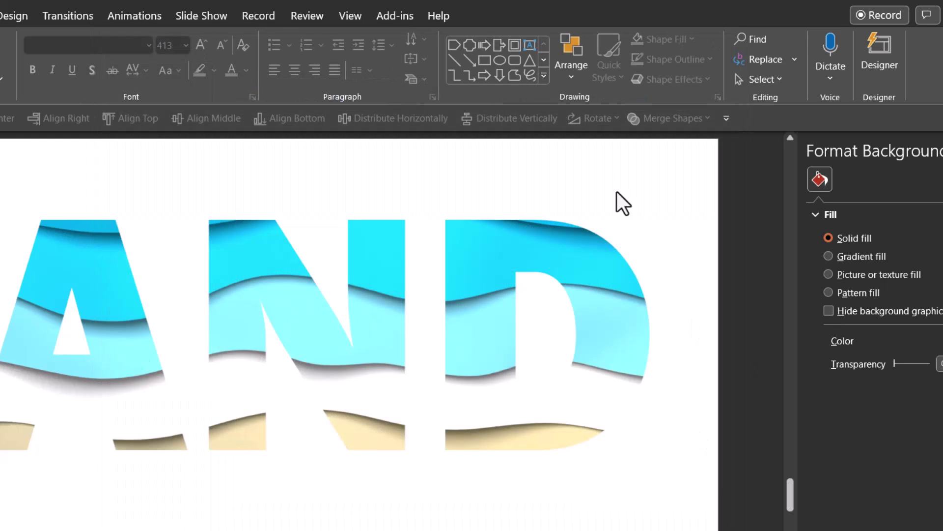